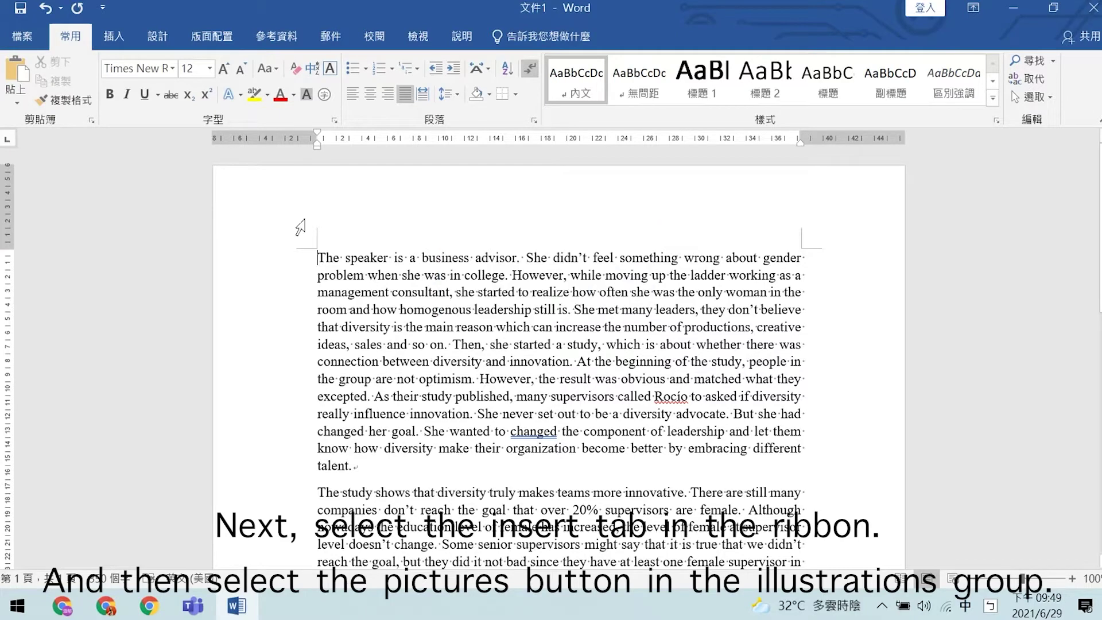
# Switch the ribbon to the Insert tab to show the content-insertion options
pyautogui.click(119, 36)
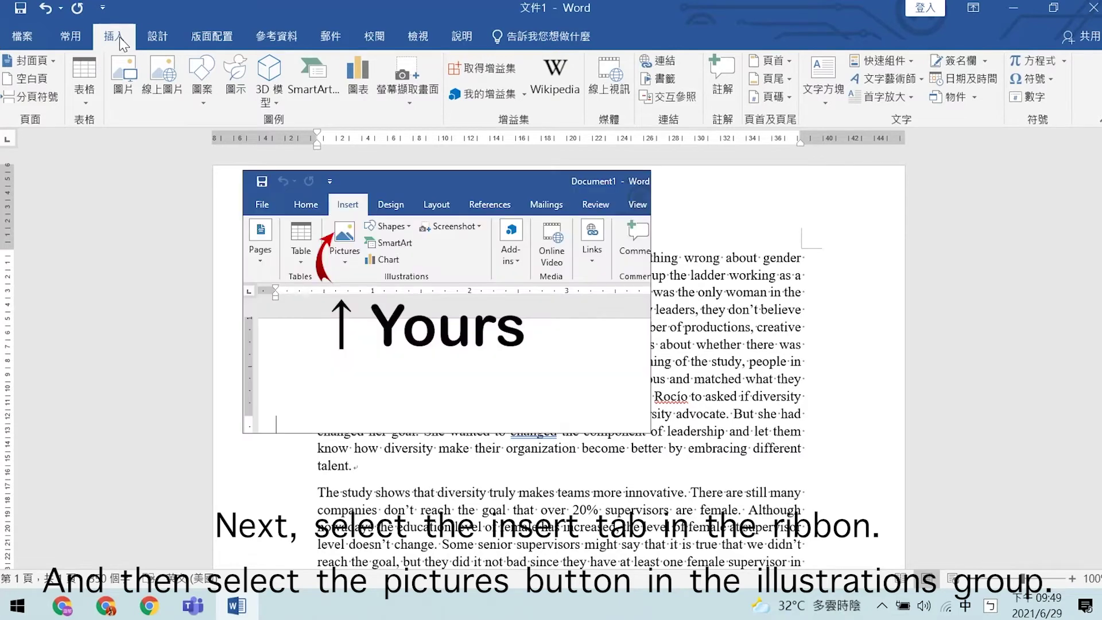
pyautogui.click(127, 92)
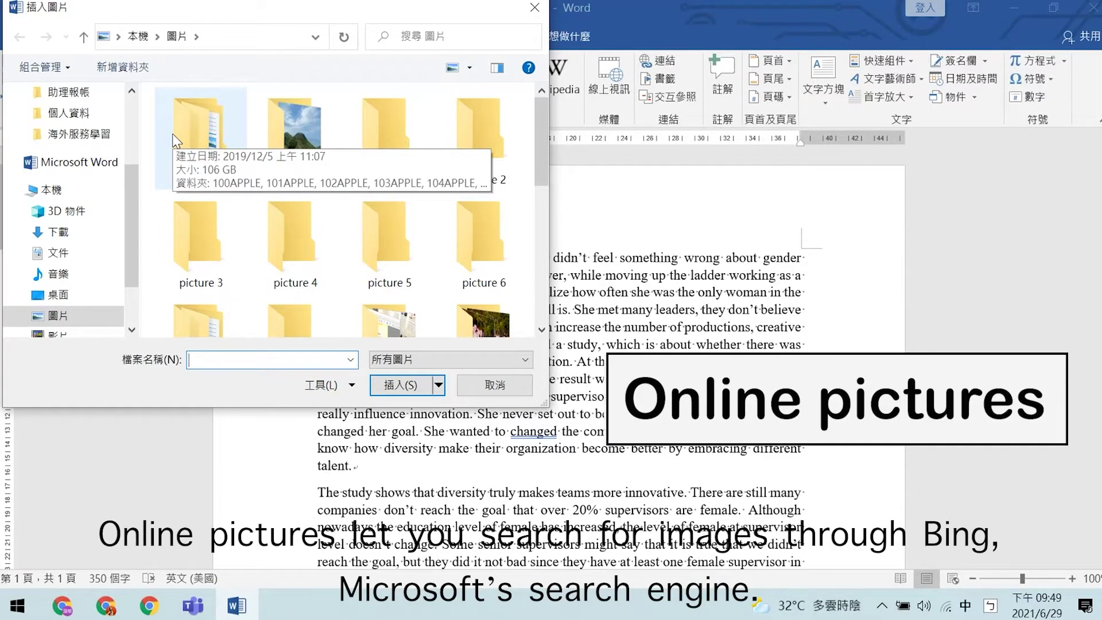
pyautogui.click(533, 9)
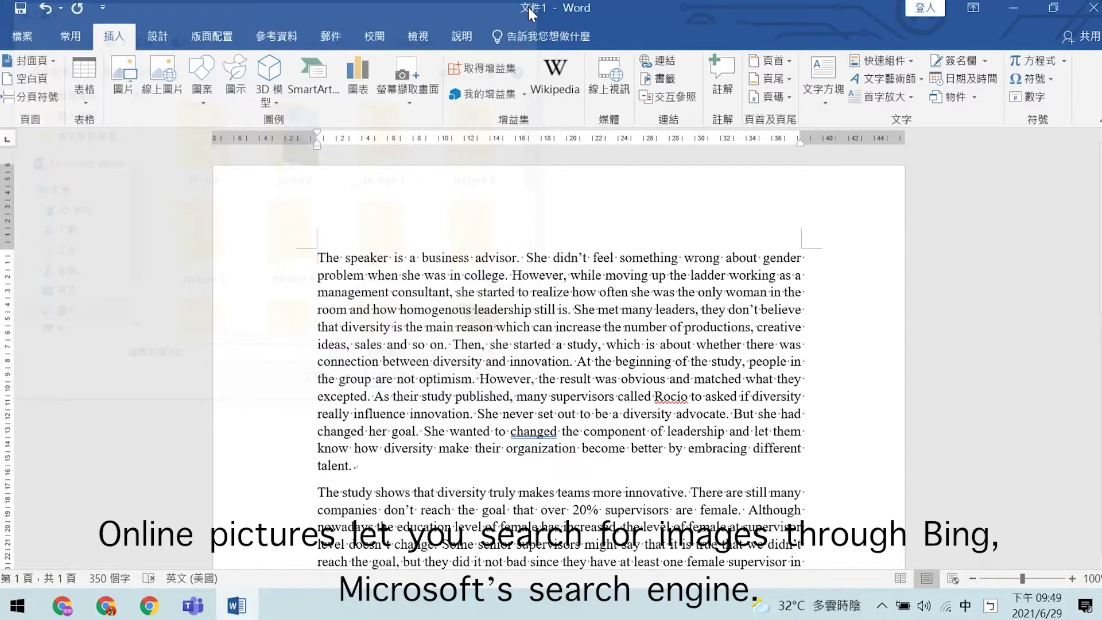
pyautogui.click(175, 86)
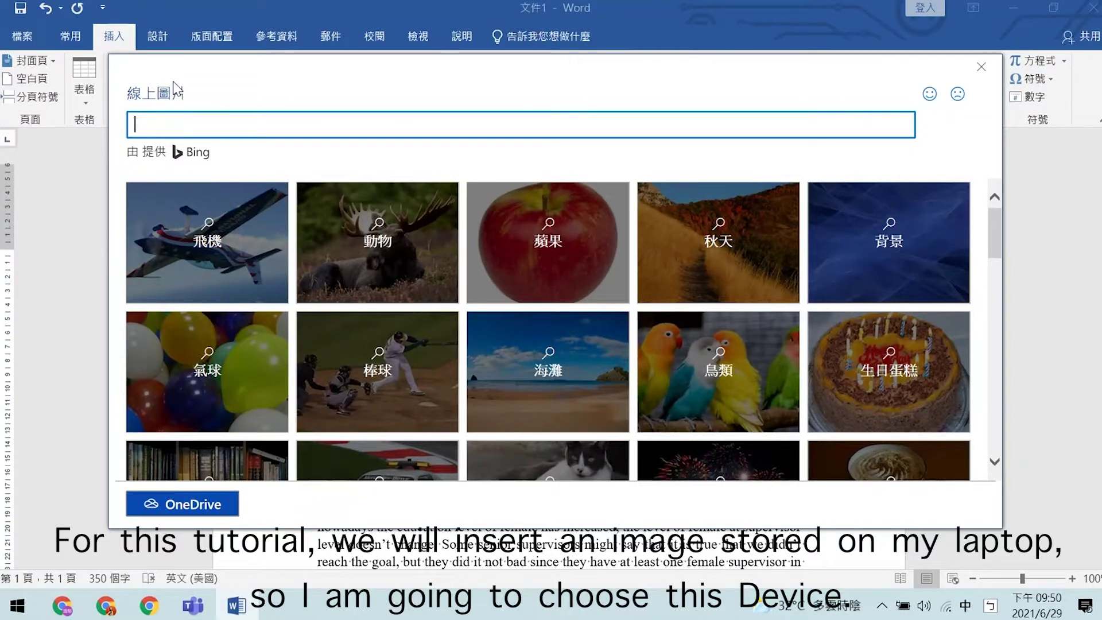
# Close the online picture search and insert the mountain image from This Device
pyautogui.click(994, 67)
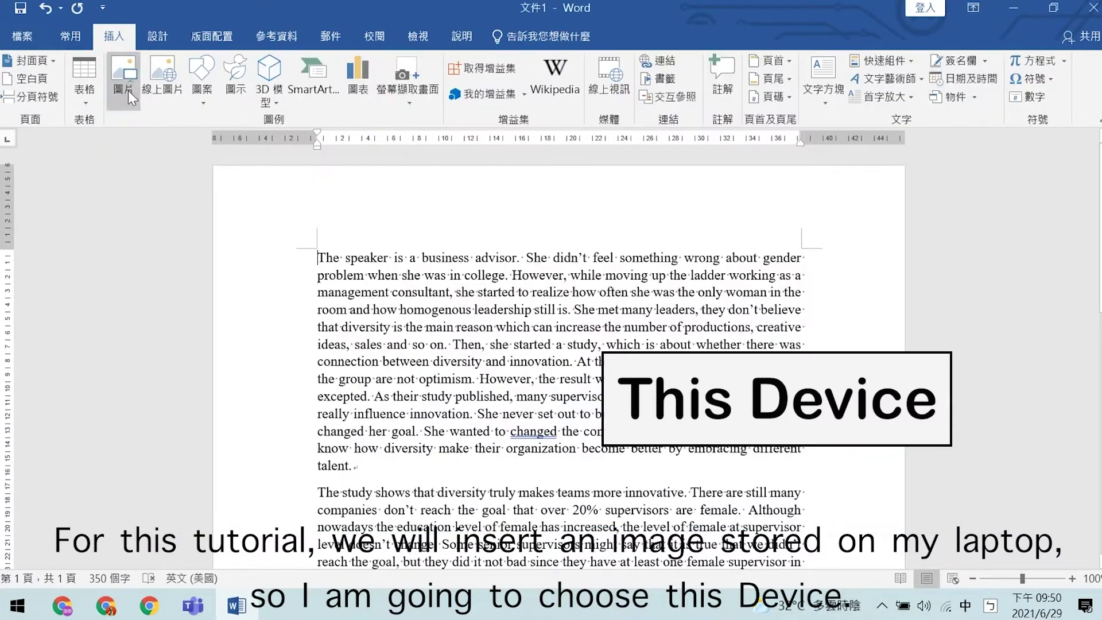
pyautogui.click(129, 91)
pyautogui.click(146, 112)
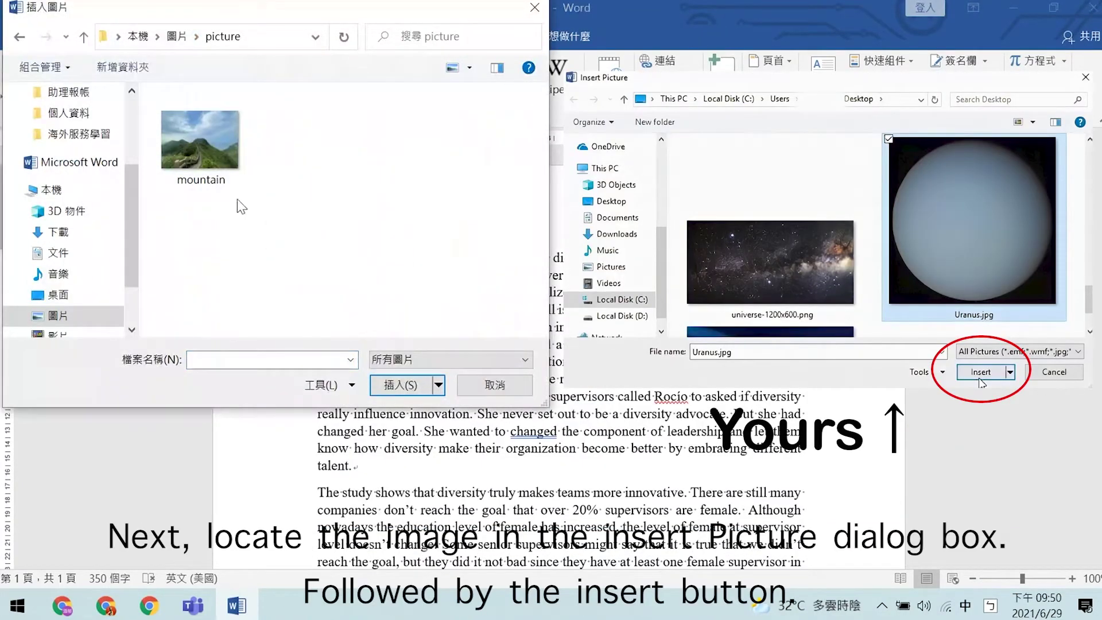
pyautogui.click(205, 145)
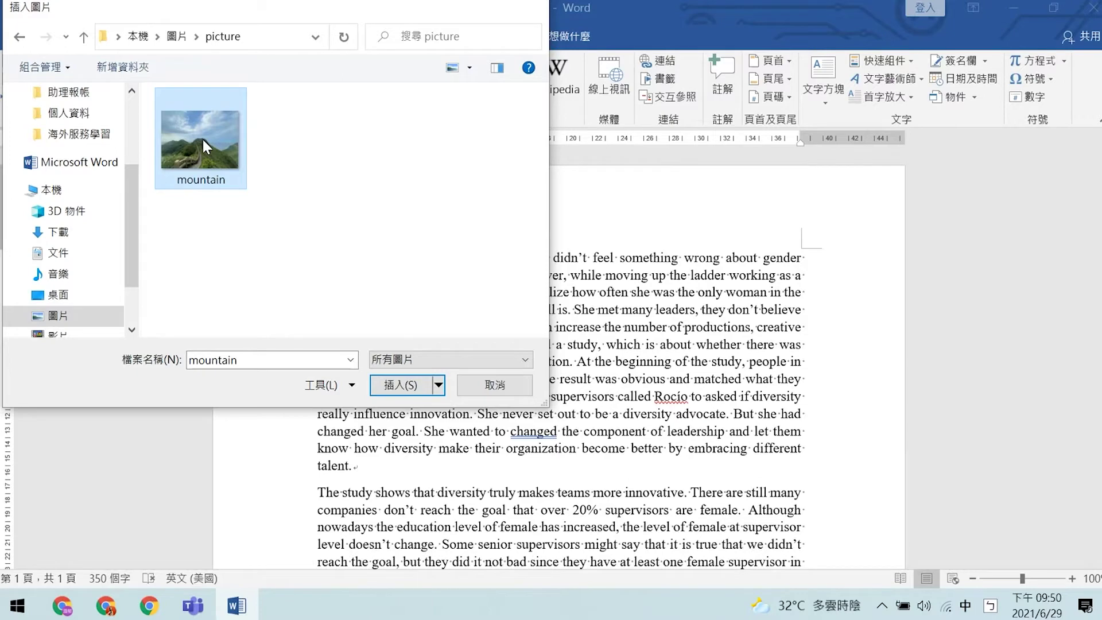
pyautogui.doubleClick(202, 136)
# Resize the mountain photo to about 6.38 × 8.91 cm and try rotating it
pyautogui.scroll(-1, 268, 221)
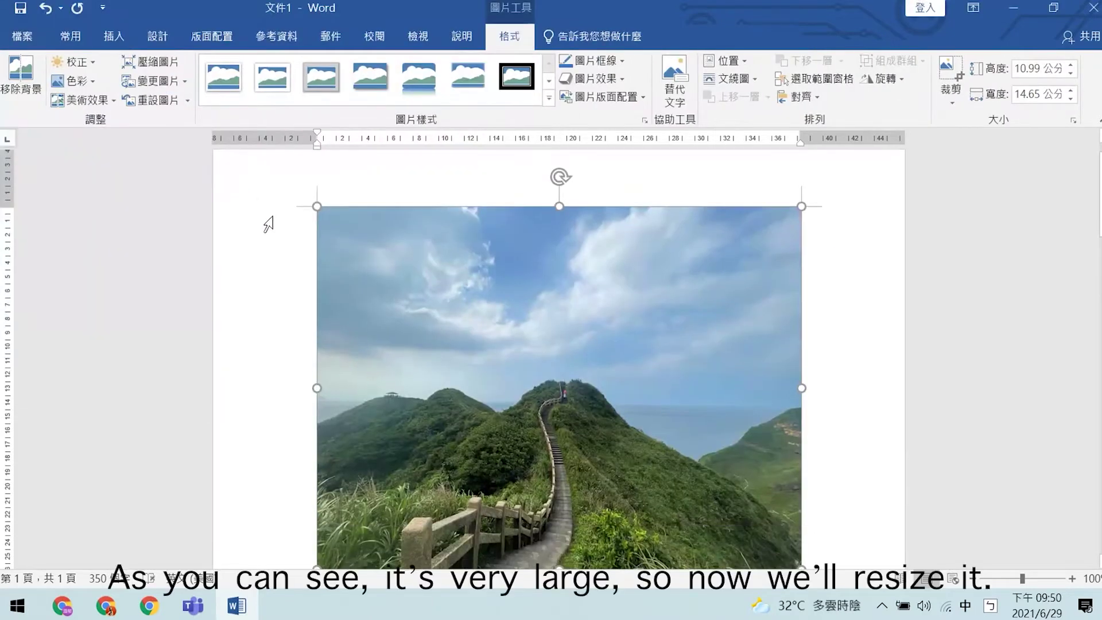
pyautogui.scroll(-1, 266, 218)
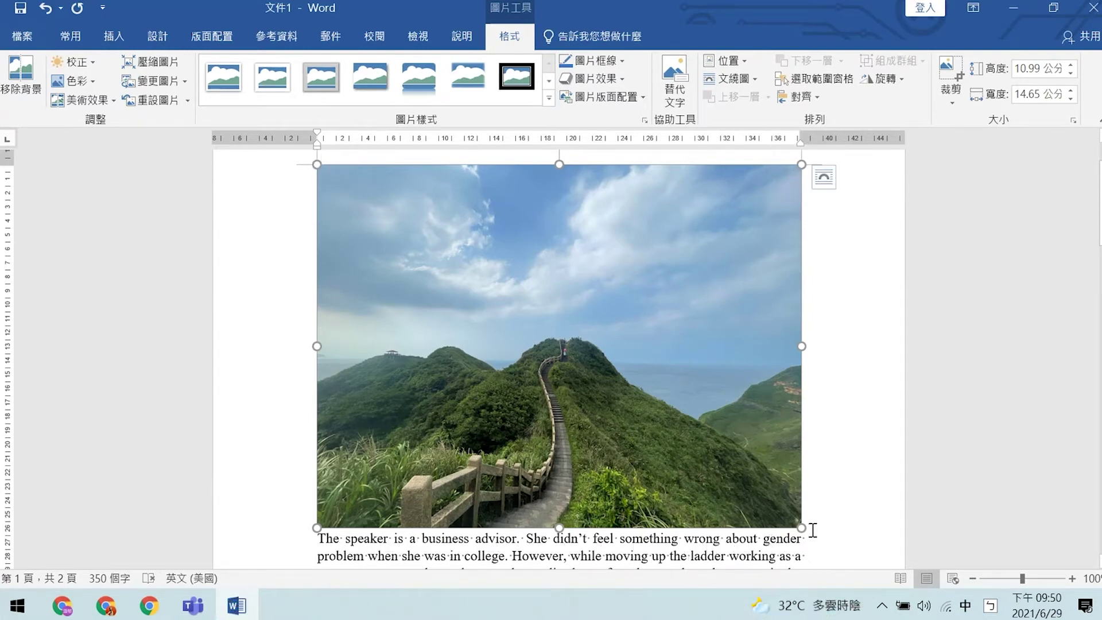
pyautogui.moveTo(802, 527); pyautogui.dragTo(561, 324)
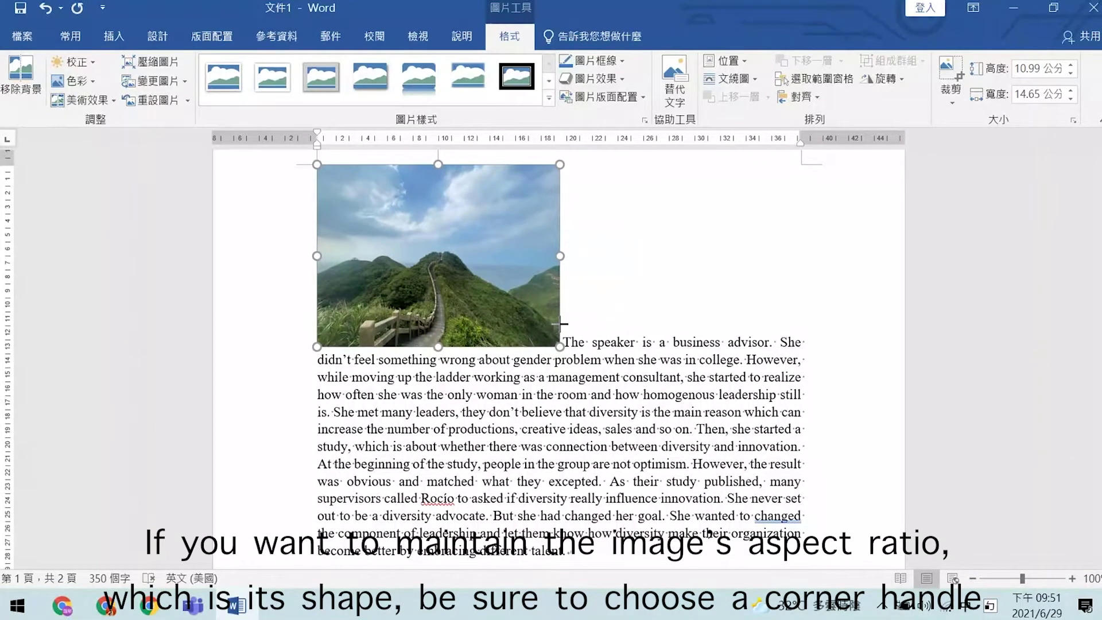
pyautogui.moveTo(560, 347); pyautogui.dragTo(641, 408)
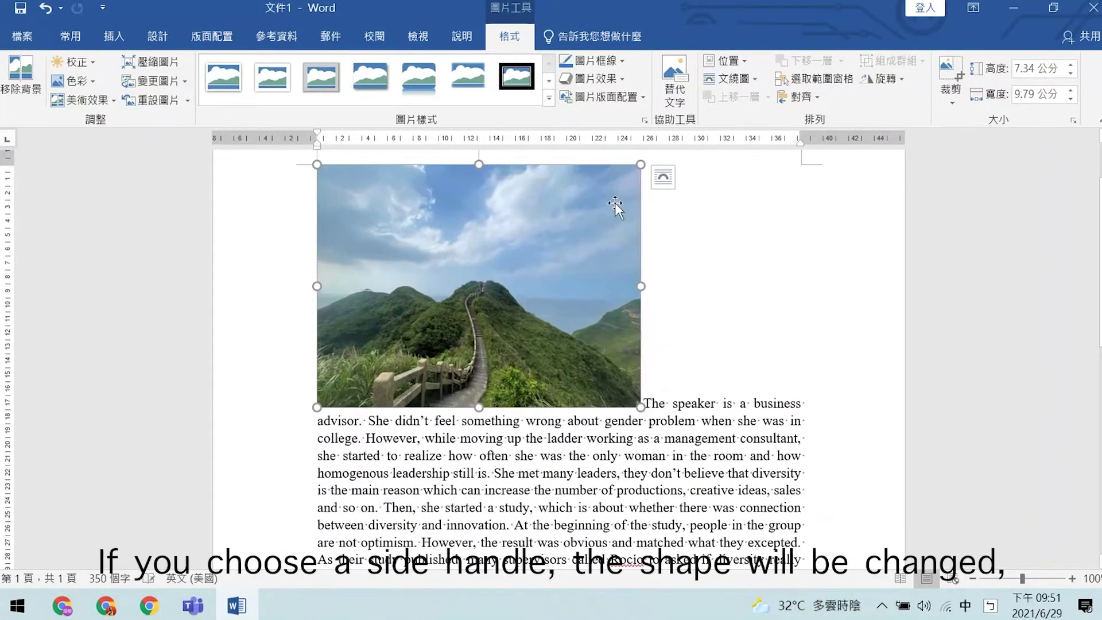
pyautogui.moveTo(637, 165); pyautogui.dragTo(598, 203)
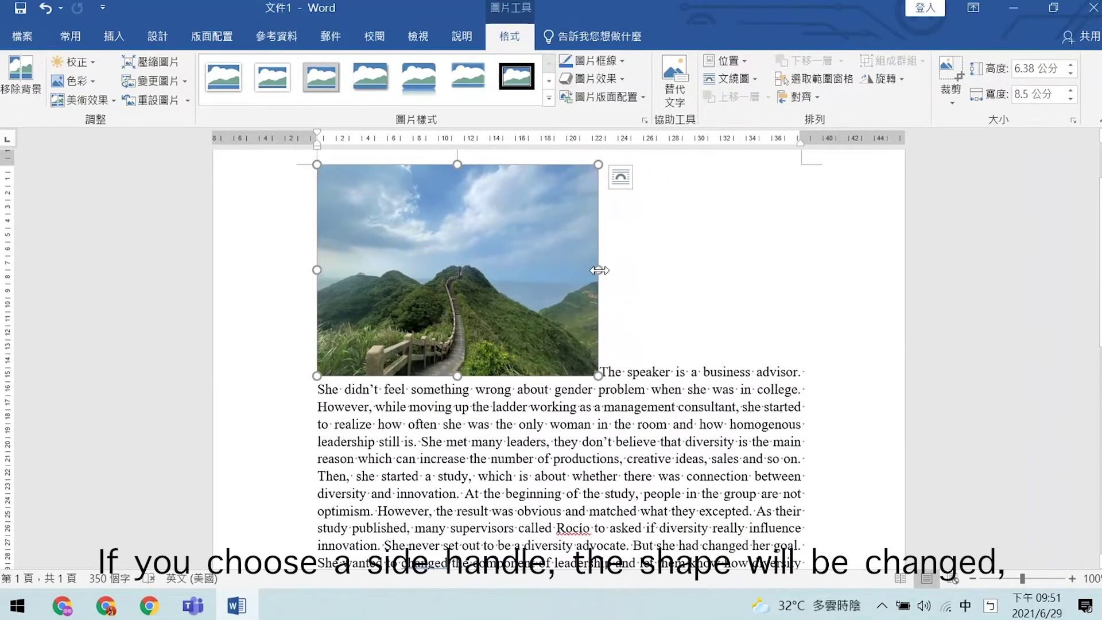
pyautogui.moveTo(601, 270); pyautogui.dragTo(612, 290)
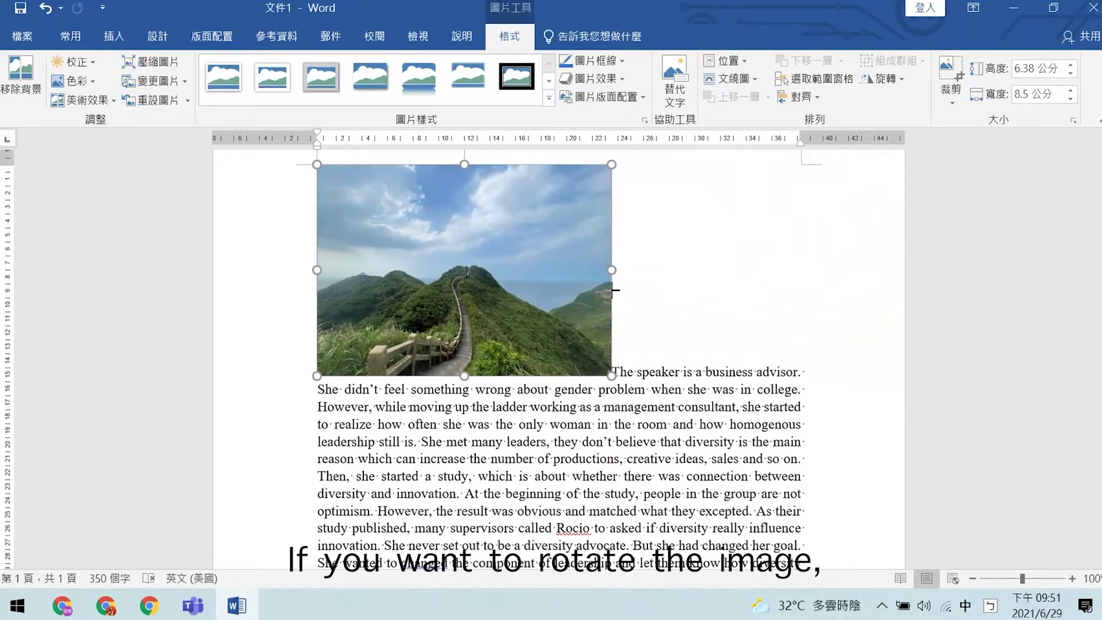
pyautogui.scroll(2, 521, 197)
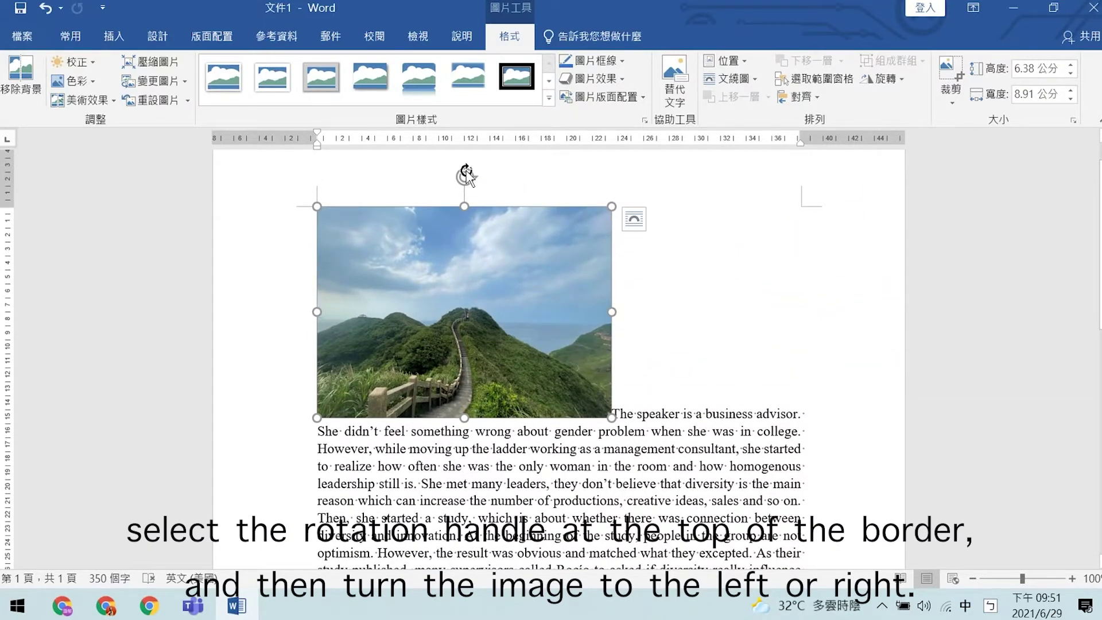
pyautogui.moveTo(466, 175)
pyautogui.mouseDown()
pyautogui.moveTo(497, 196)
pyautogui.moveTo(482, 184)
pyautogui.moveTo(425, 192)
pyautogui.moveTo(462, 192)
pyautogui.mouseUp()
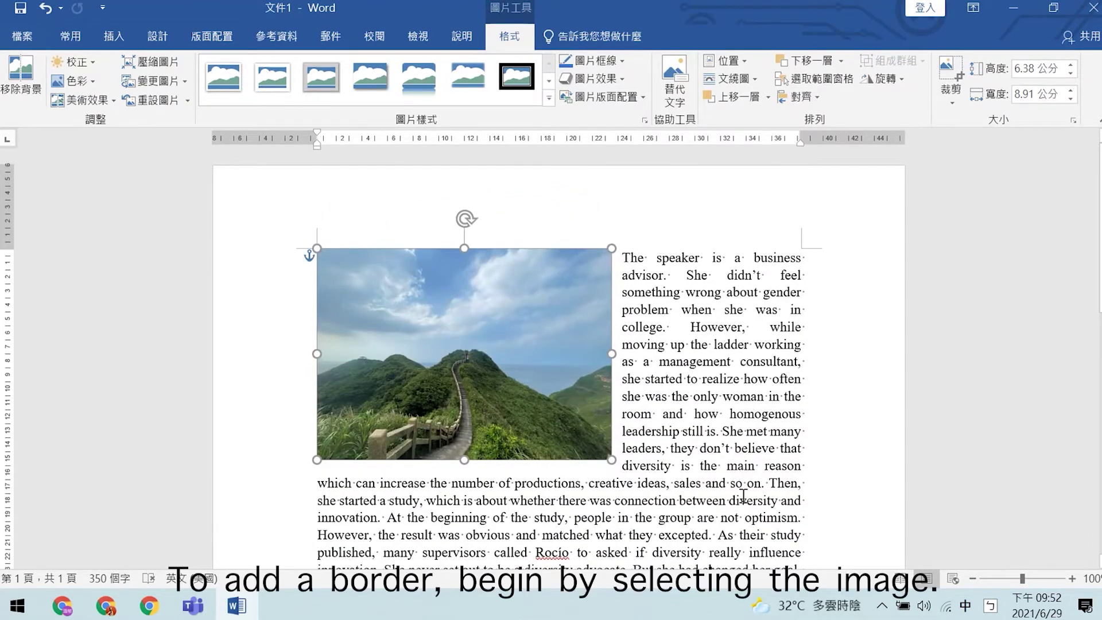
pyautogui.click(683, 472)
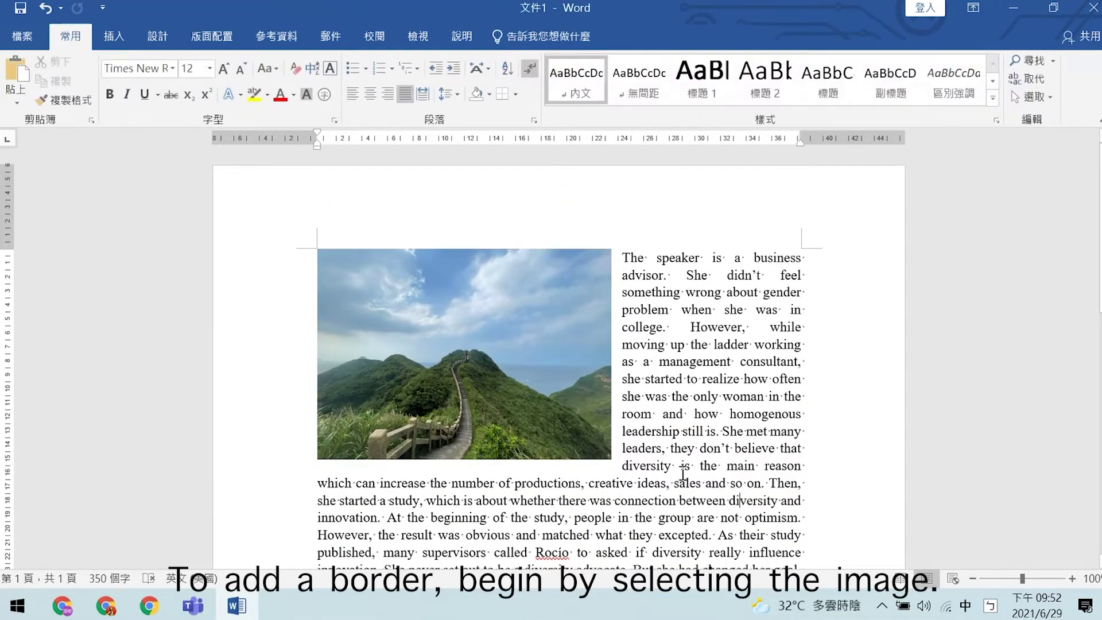
# Apply the Rotated, White picture style to the mountain photo, then undo it
pyautogui.click(502, 338)
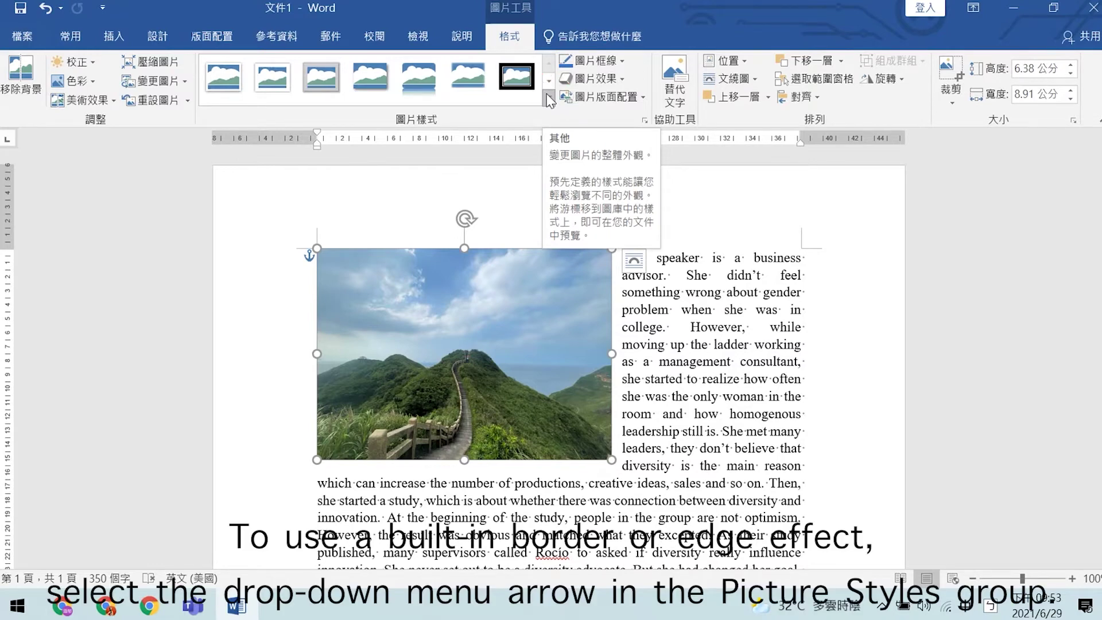
pyautogui.click(550, 100)
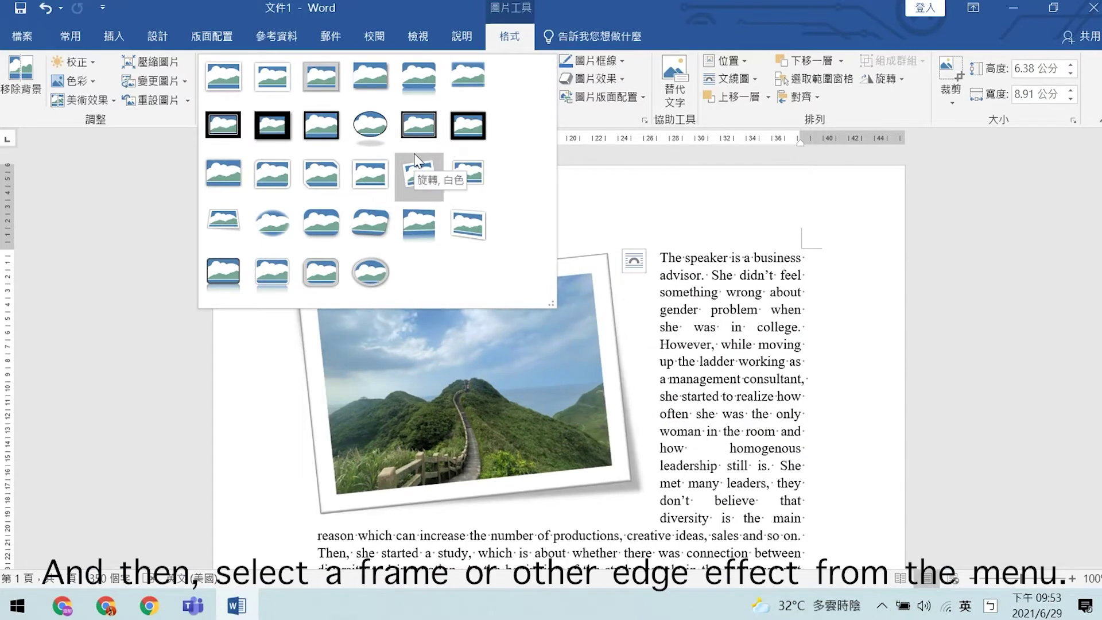
pyautogui.click(415, 161)
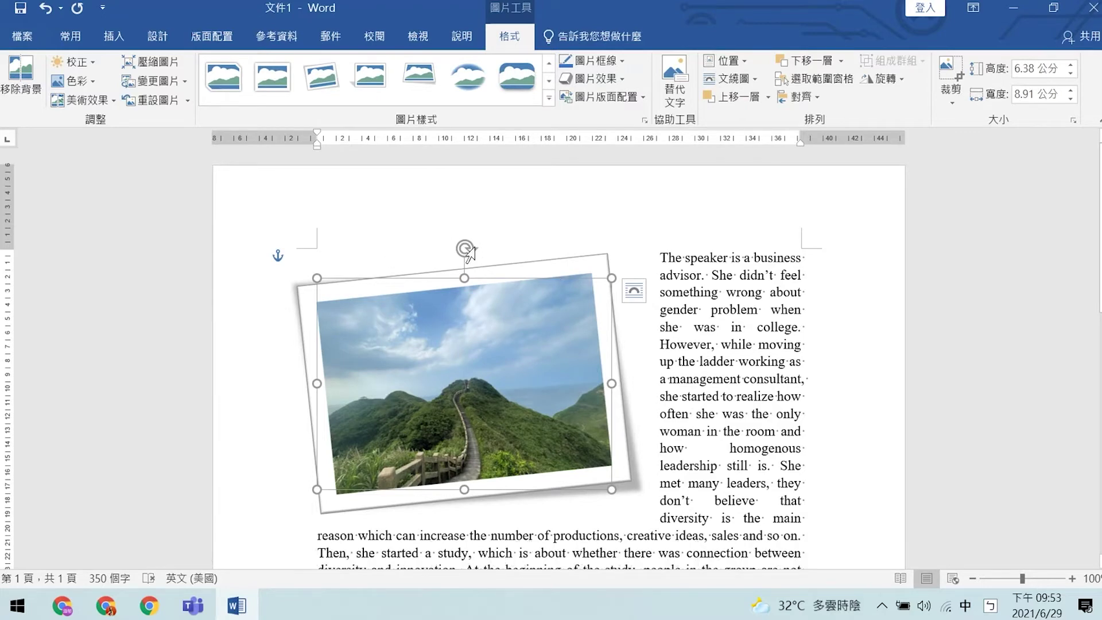
pyautogui.click(46, 9)
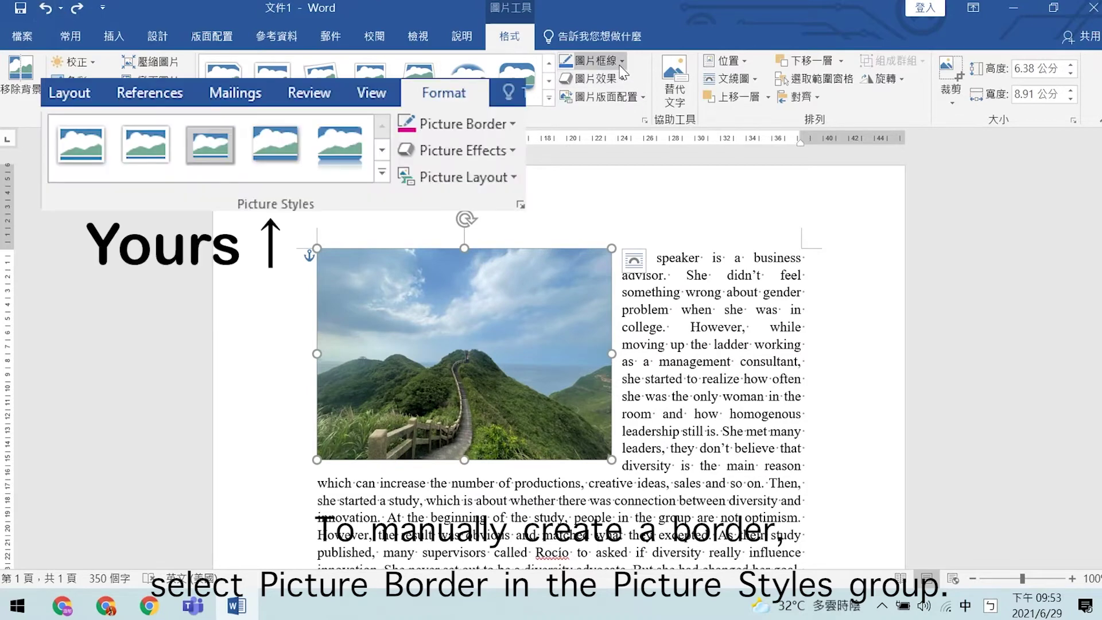
# Give the photo a green, 3 pt, dashed picture border
pyautogui.click(621, 62)
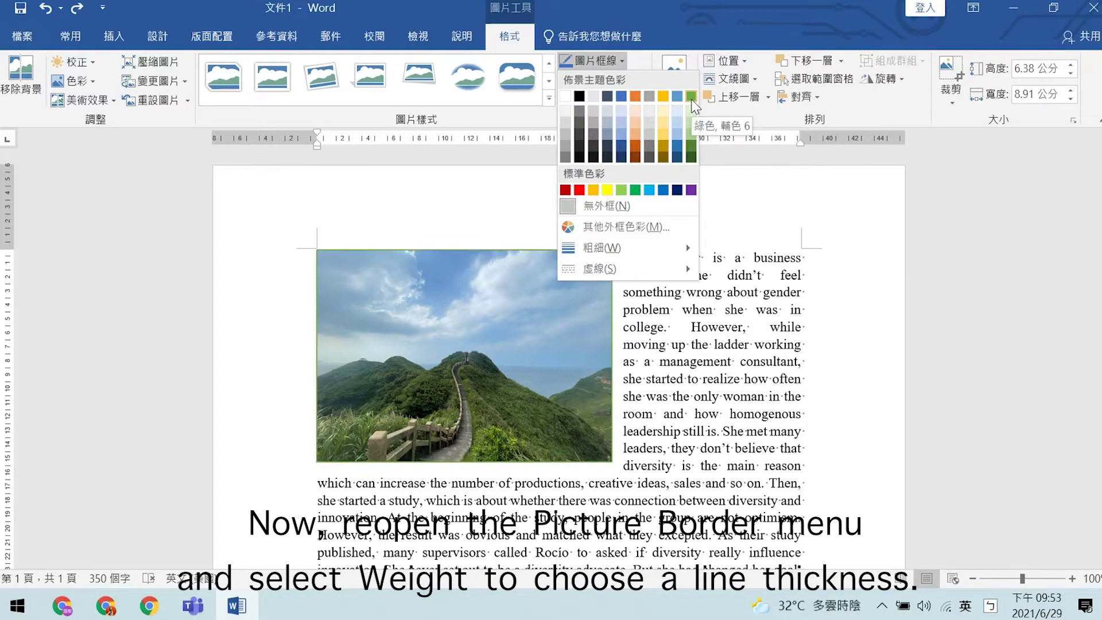
pyautogui.click(692, 97)
pyautogui.click(623, 61)
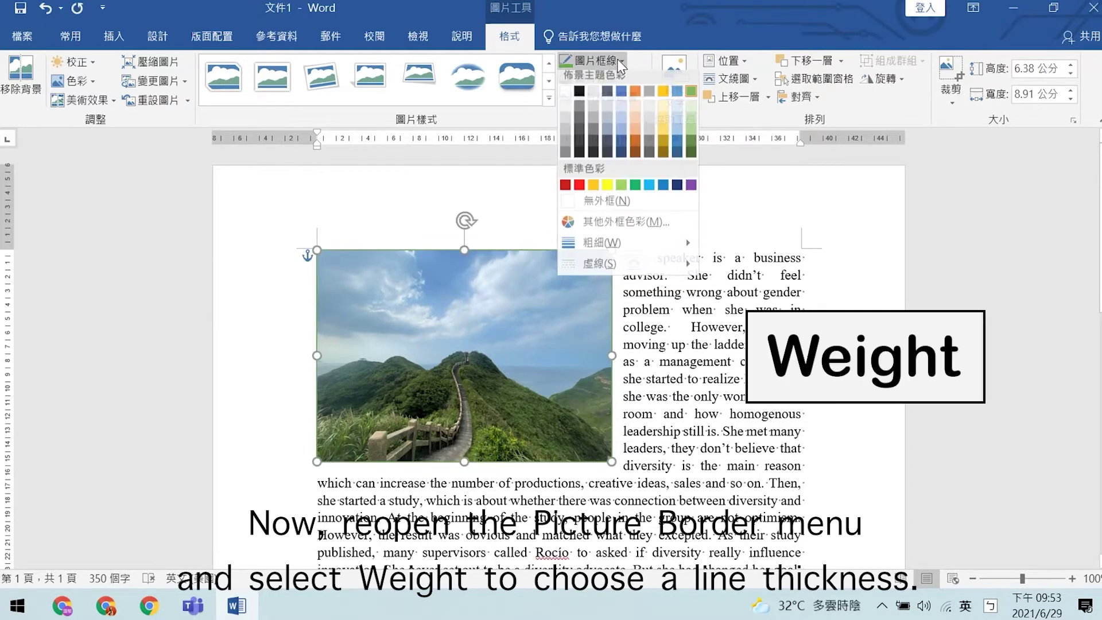
pyautogui.moveTo(635, 252)
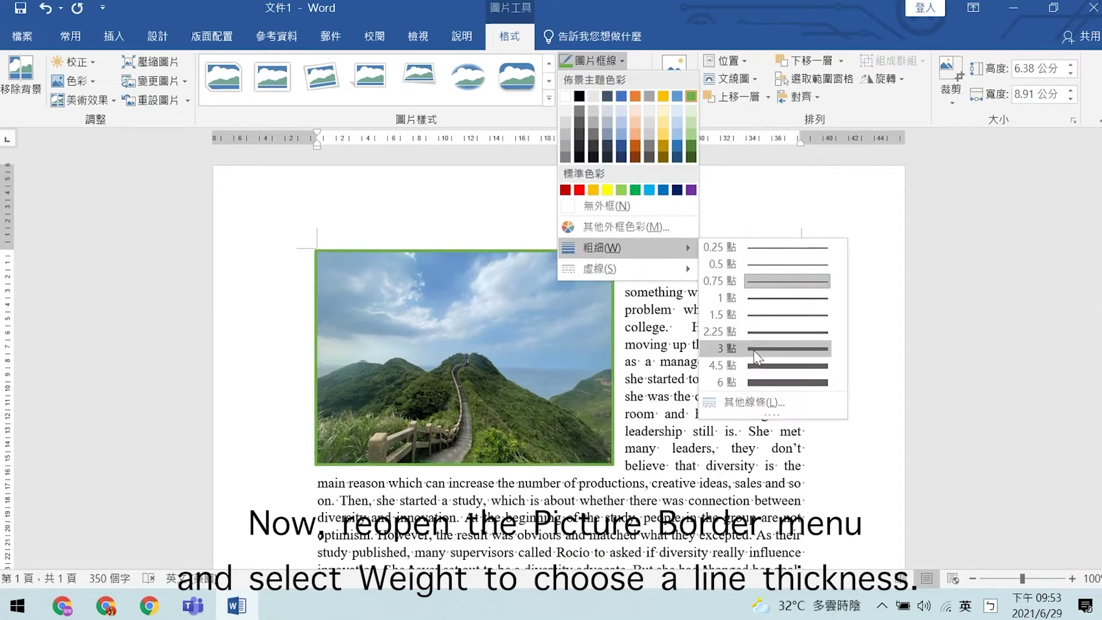
pyautogui.click(773, 381)
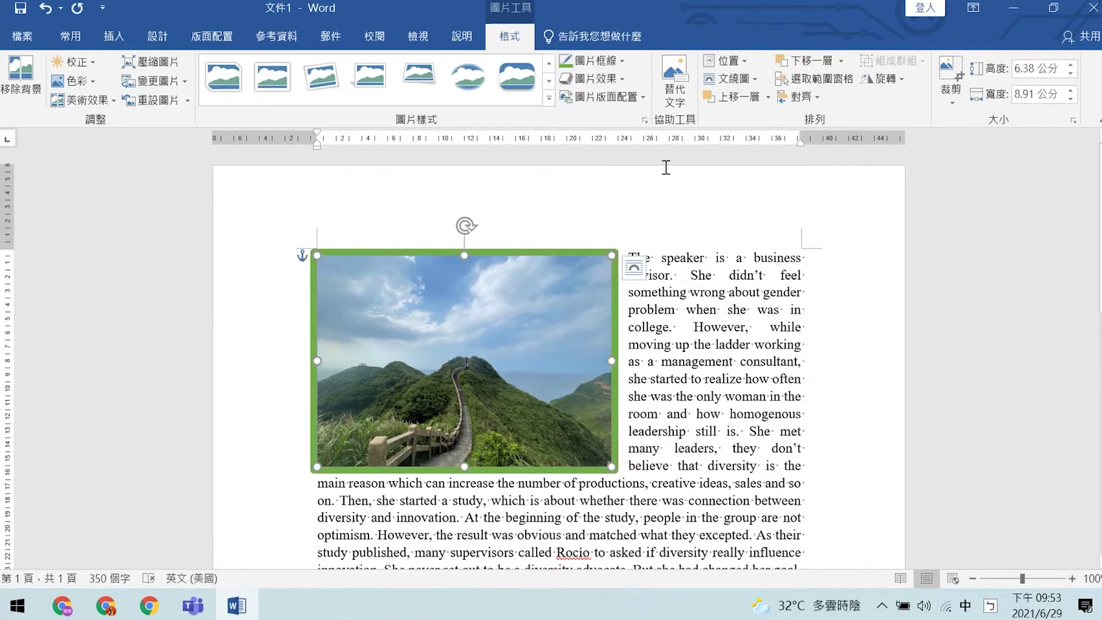
pyautogui.click(623, 63)
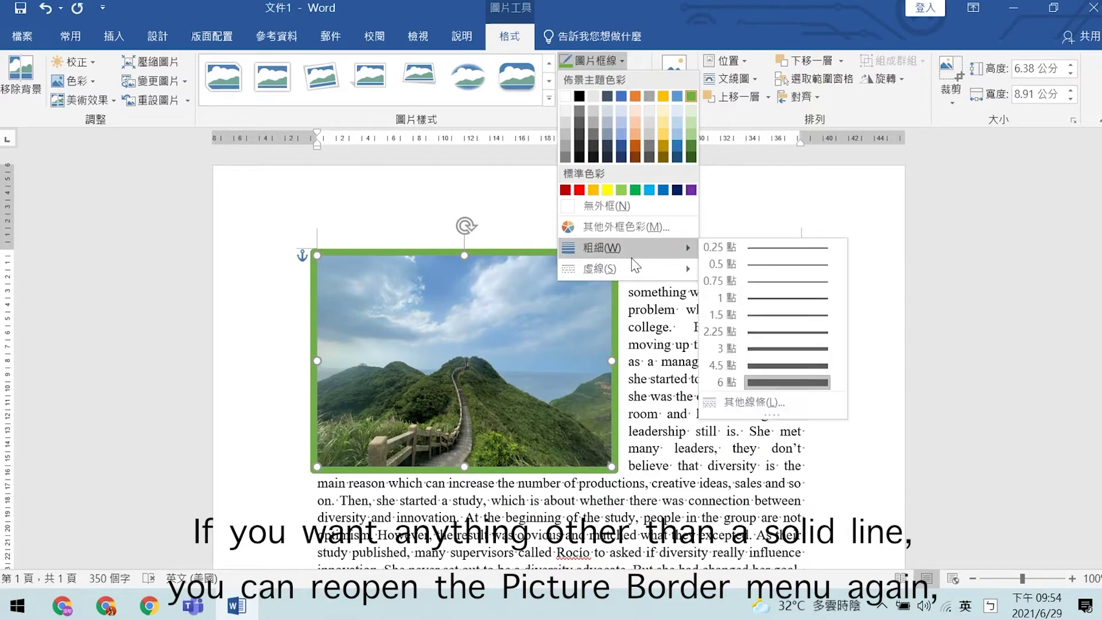
pyautogui.moveTo(633, 270)
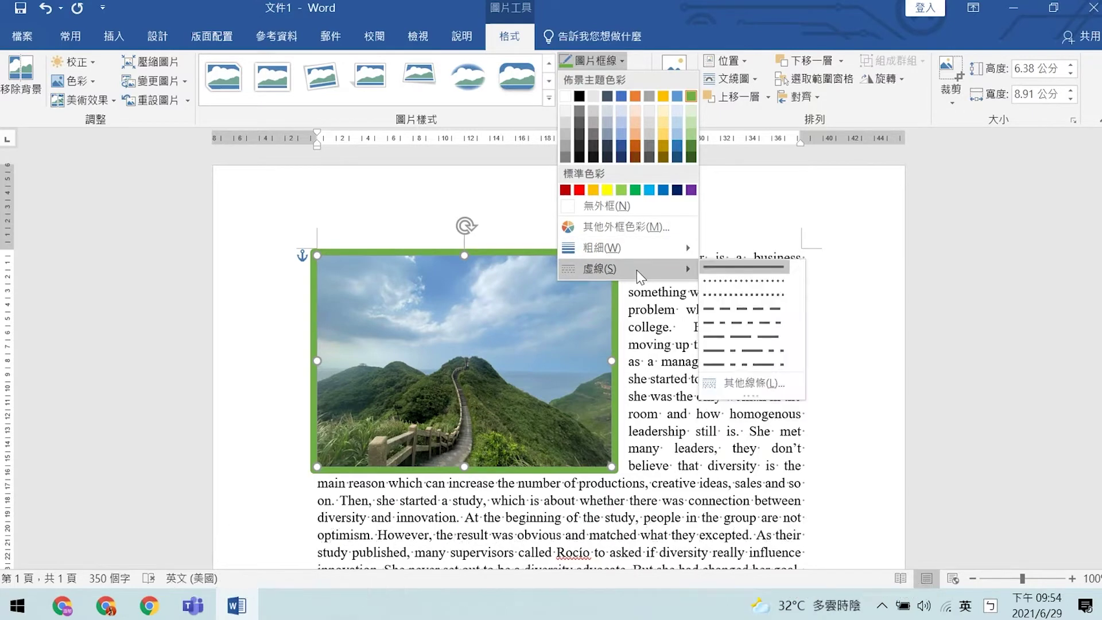
pyautogui.click(741, 314)
# Set the puppy photo In Line with Text and add an empty line above it
pyautogui.click(509, 222)
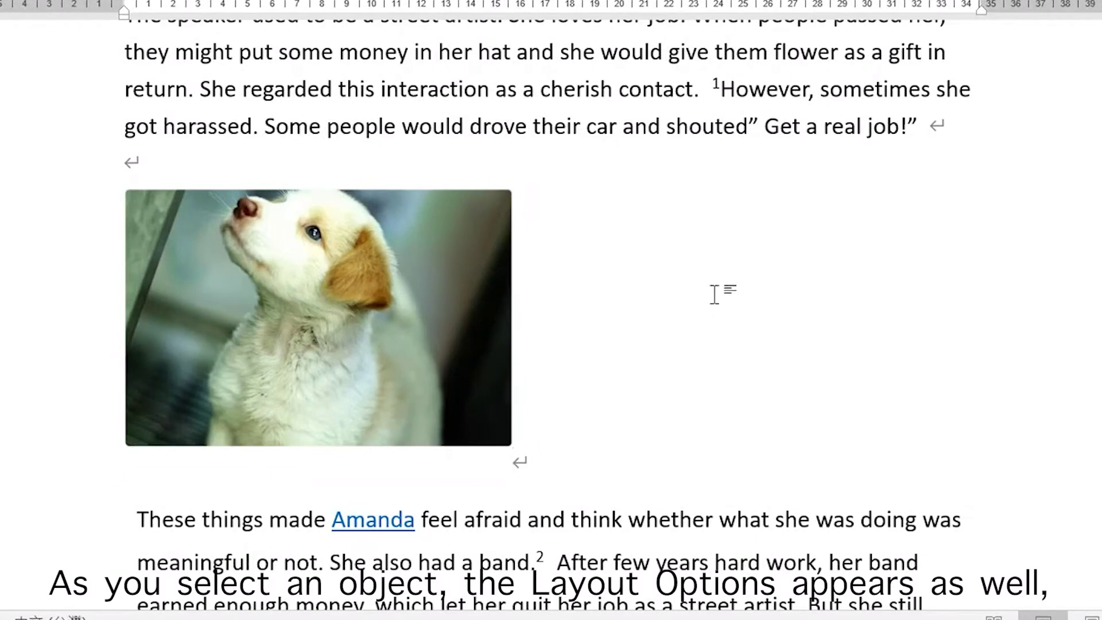
pyautogui.click(458, 295)
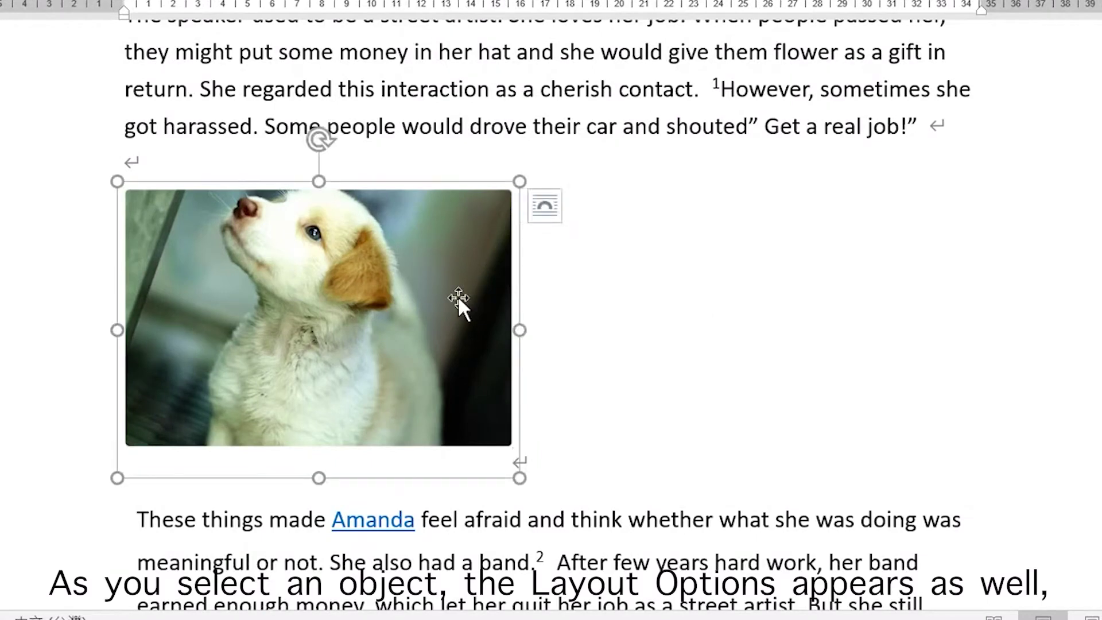
pyautogui.click(554, 214)
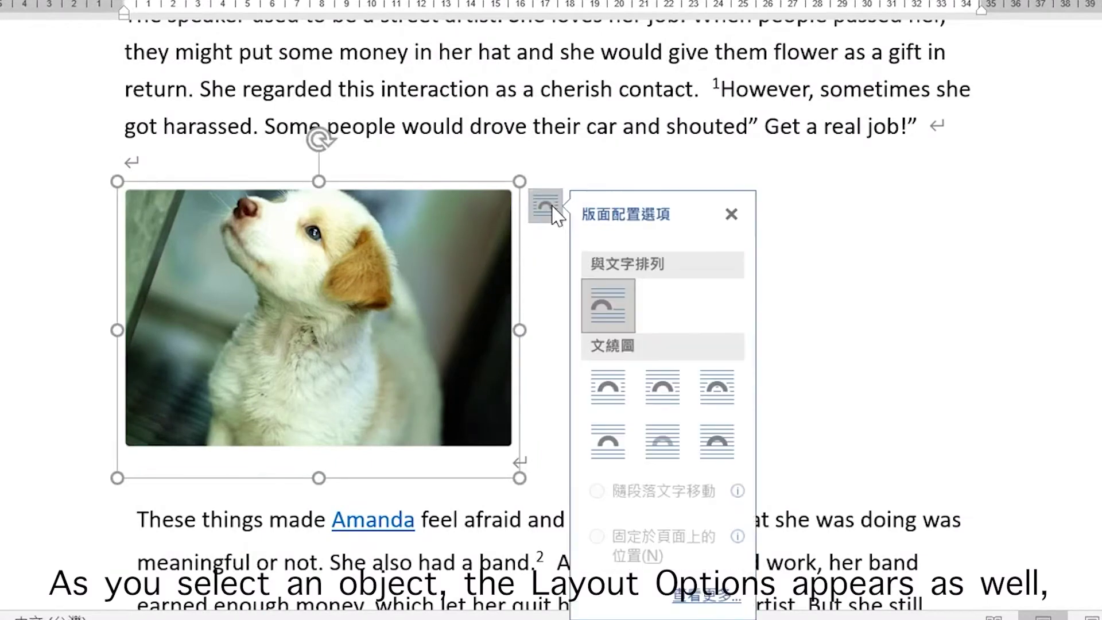
pyautogui.click(623, 316)
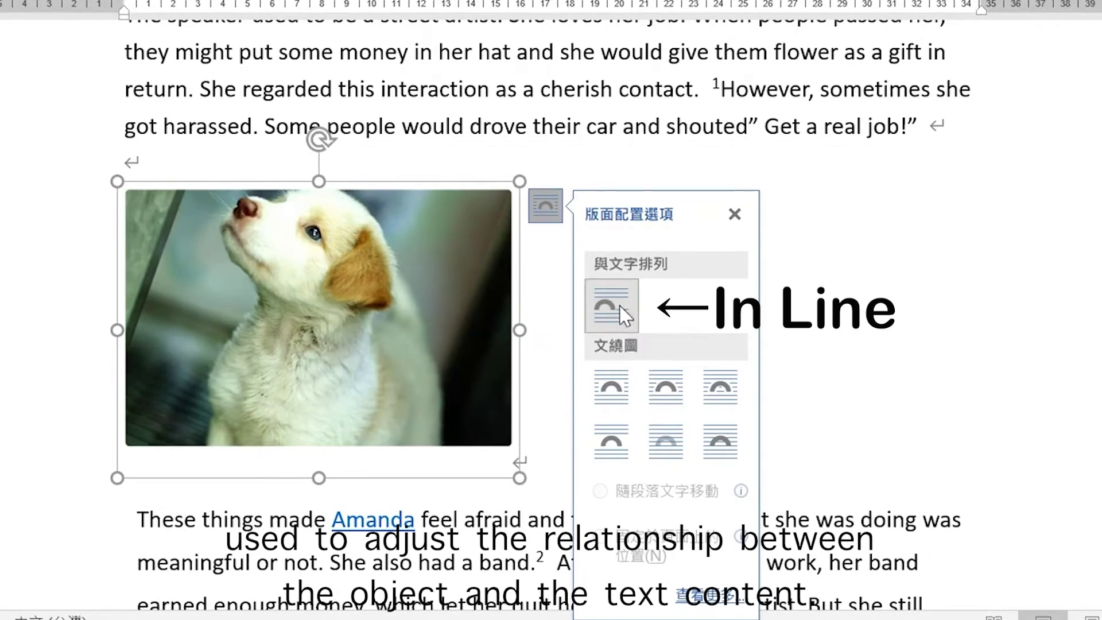
pyautogui.click(895, 359)
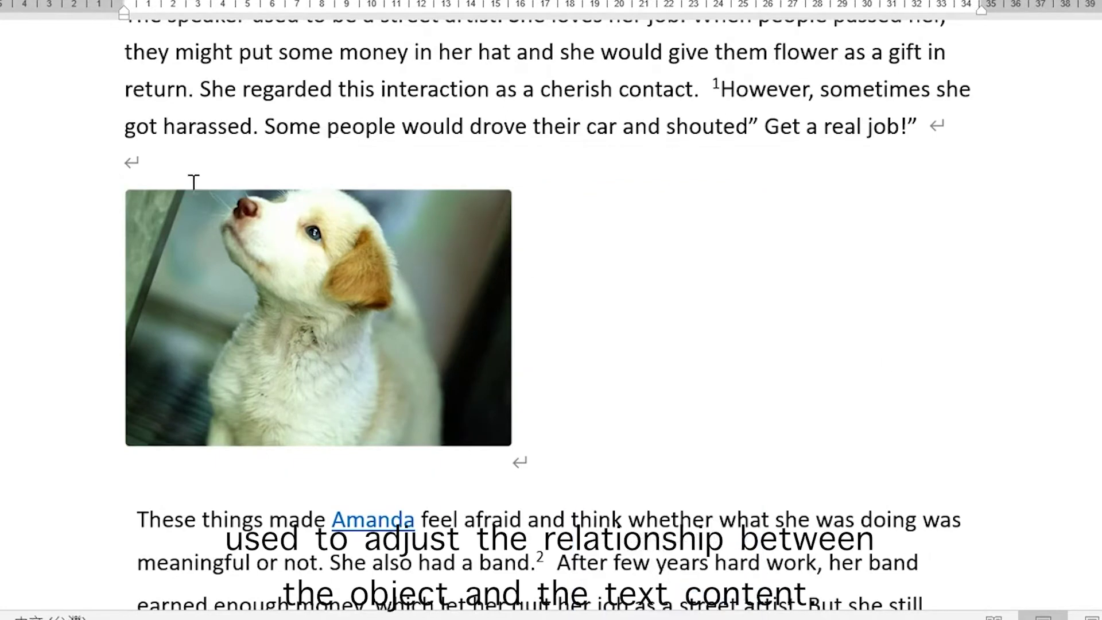
pyautogui.click(173, 172)
pyautogui.press('Return')
pyautogui.press('Return')
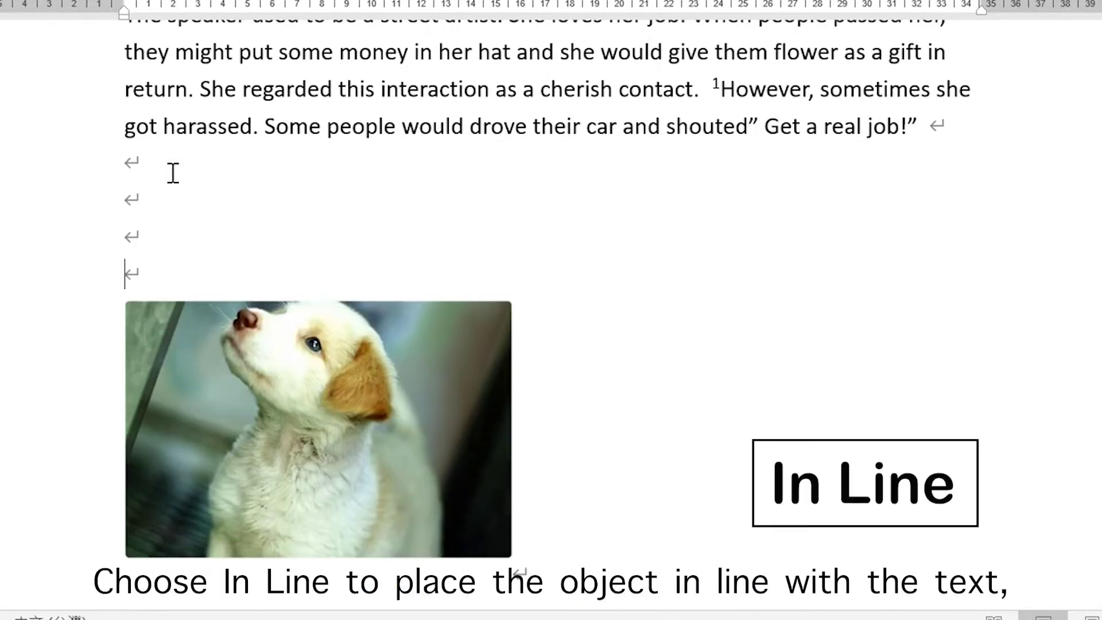
# Switch the puppy photo to square text wrapping and drag it beside the paragraph
pyautogui.click(219, 360)
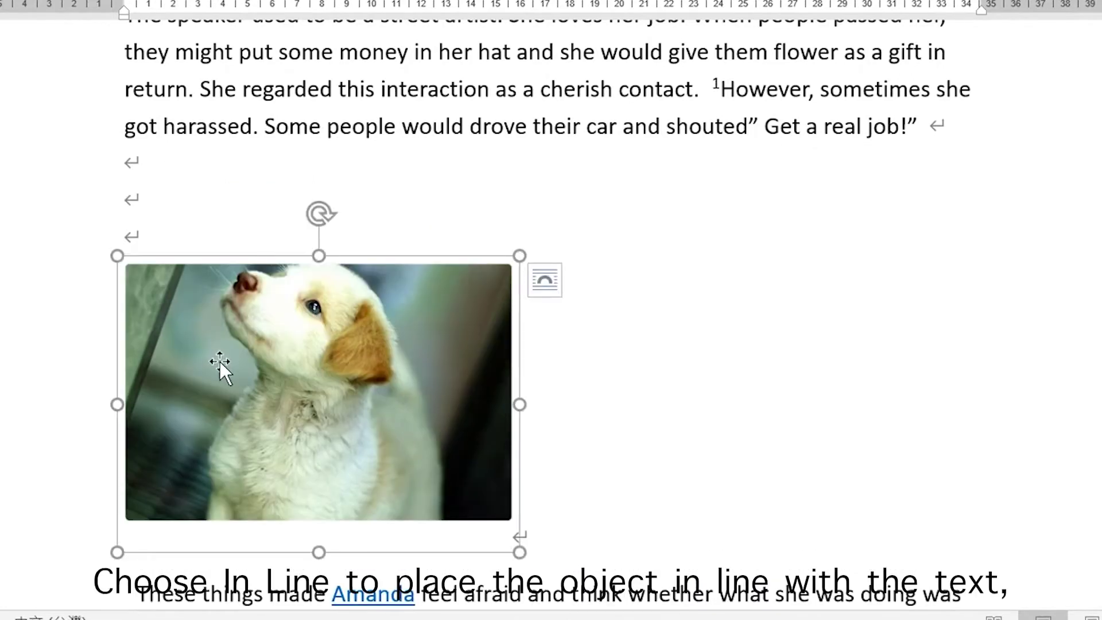
pyautogui.click(552, 285)
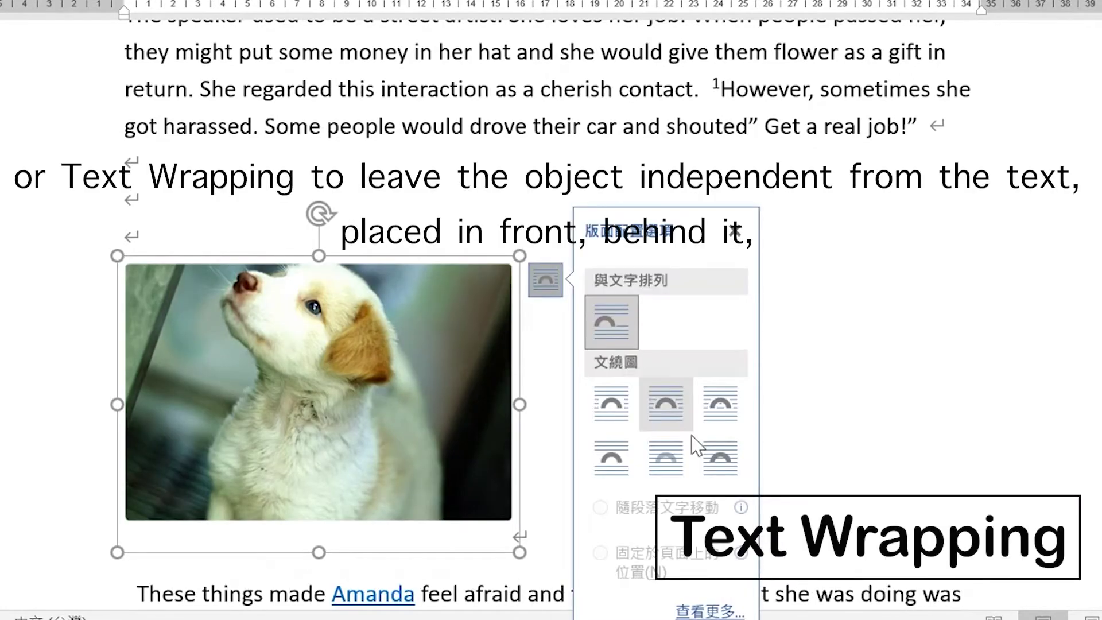
pyautogui.click(718, 470)
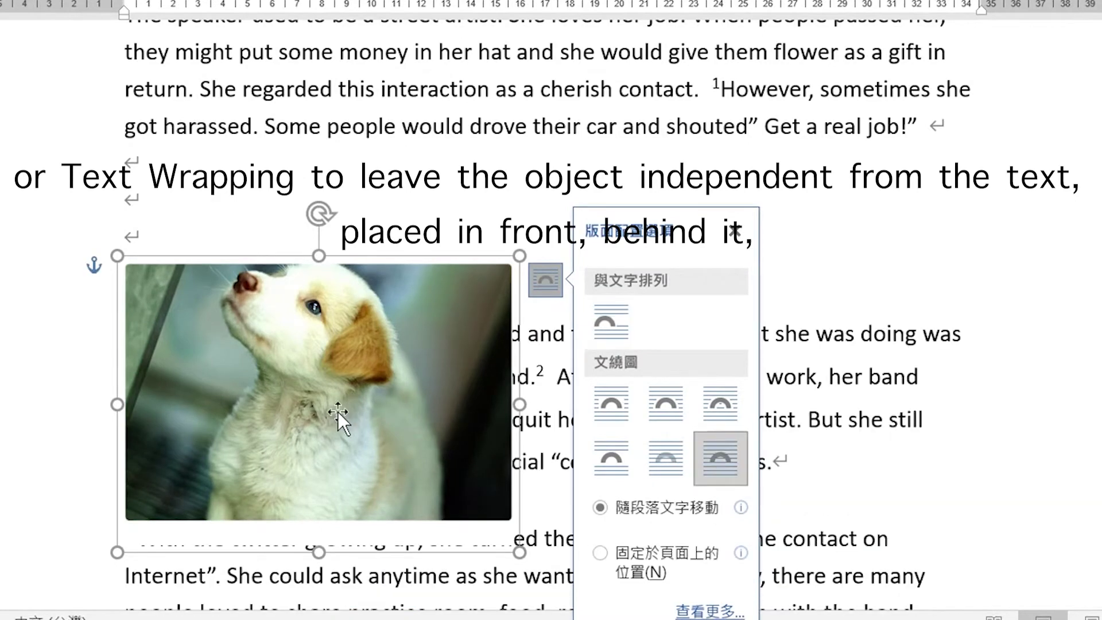
pyautogui.moveTo(382, 396); pyautogui.dragTo(346, 361)
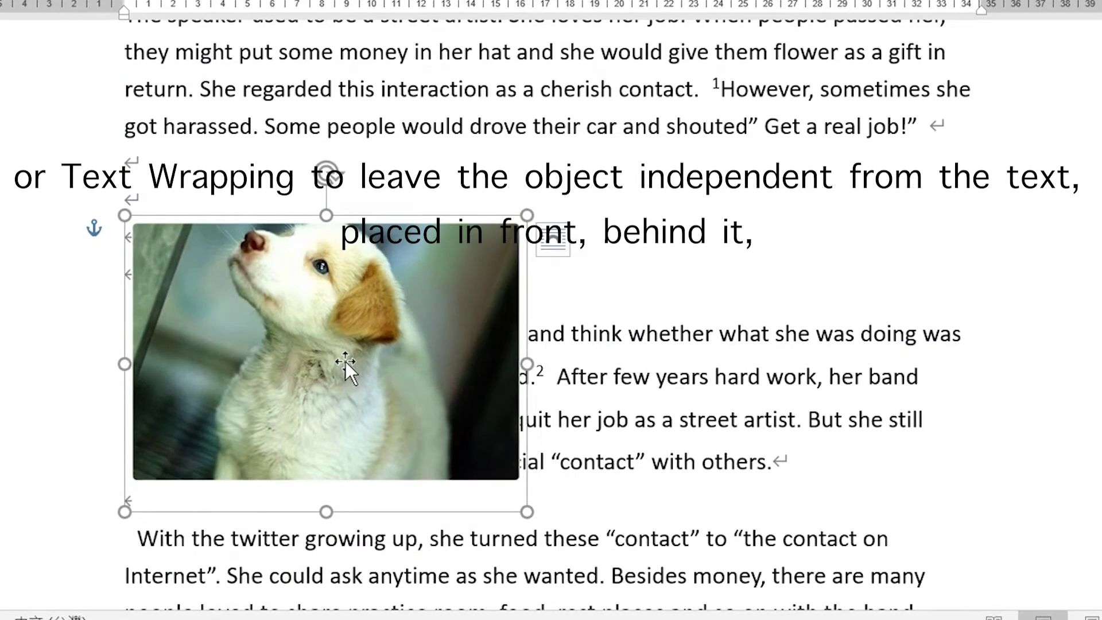
pyautogui.click(552, 247)
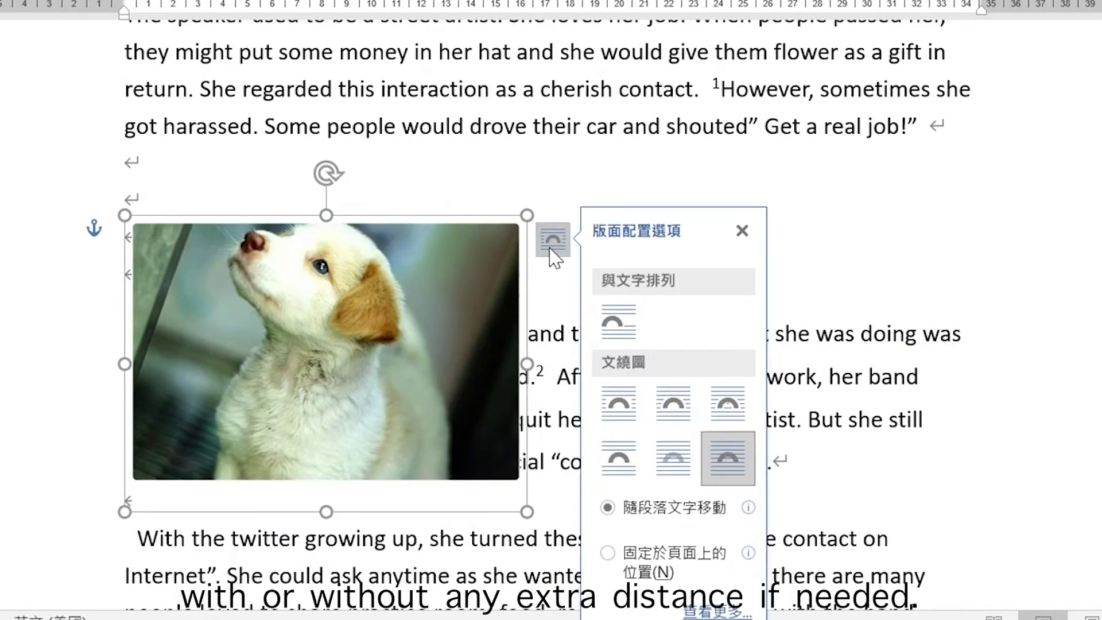
pyautogui.click(727, 404)
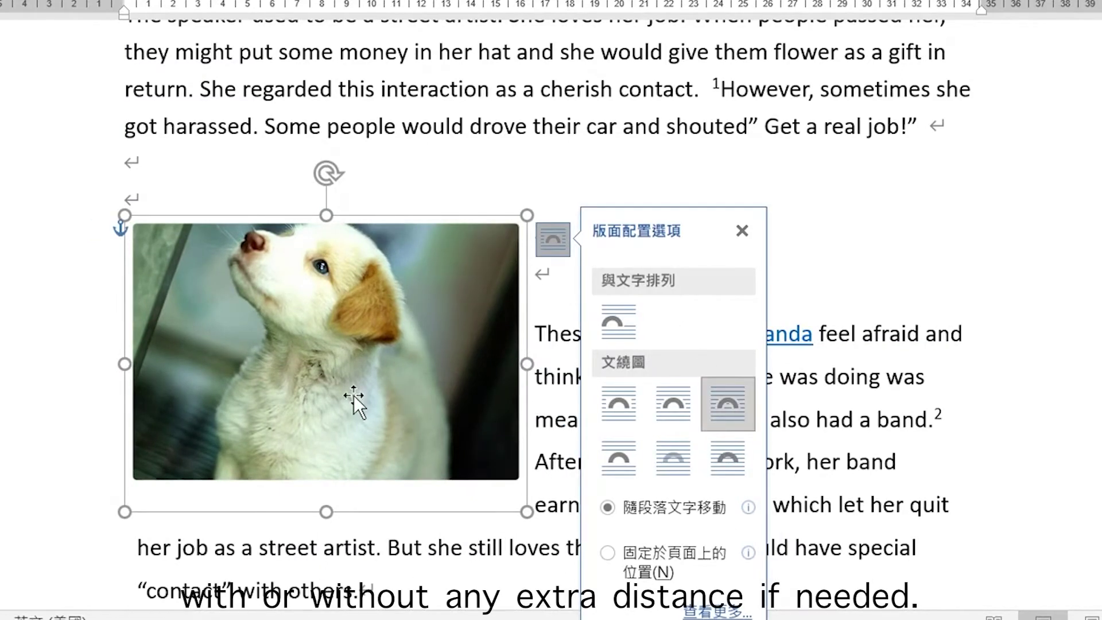
pyautogui.moveTo(354, 395); pyautogui.dragTo(421, 456)
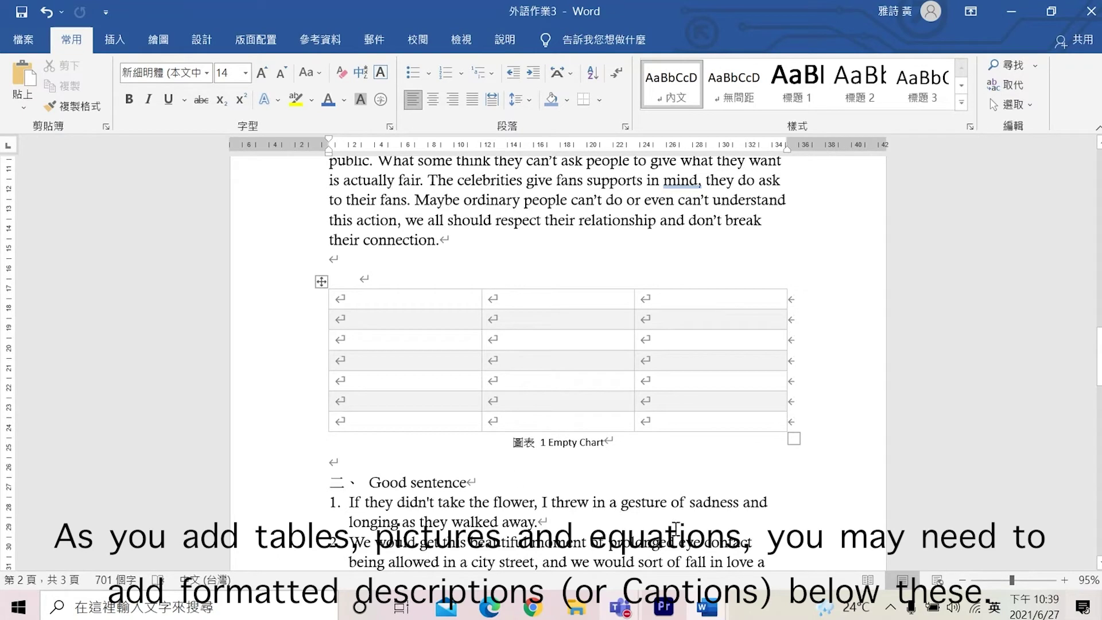
# Switch to the 文件1 document window from the Word taskbar preview
pyautogui.moveTo(716, 615)
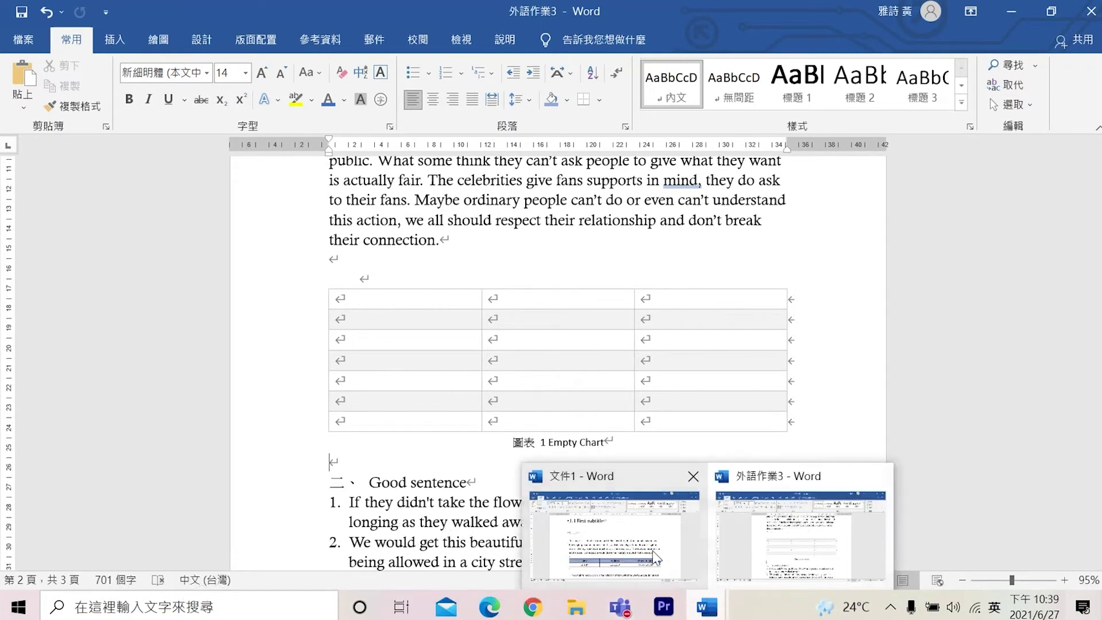
pyautogui.click(614, 482)
# Caption the table '圖表 1 123' using the 圖表 label and paste a table copy below
pyautogui.scroll(-3, 469, 469)
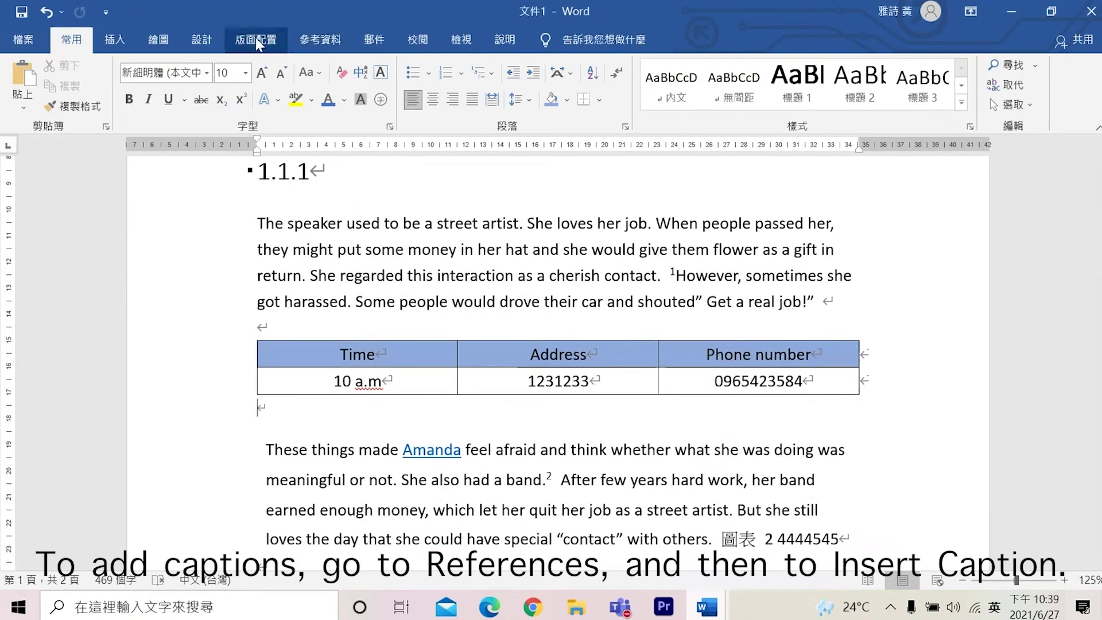
pyautogui.click(316, 39)
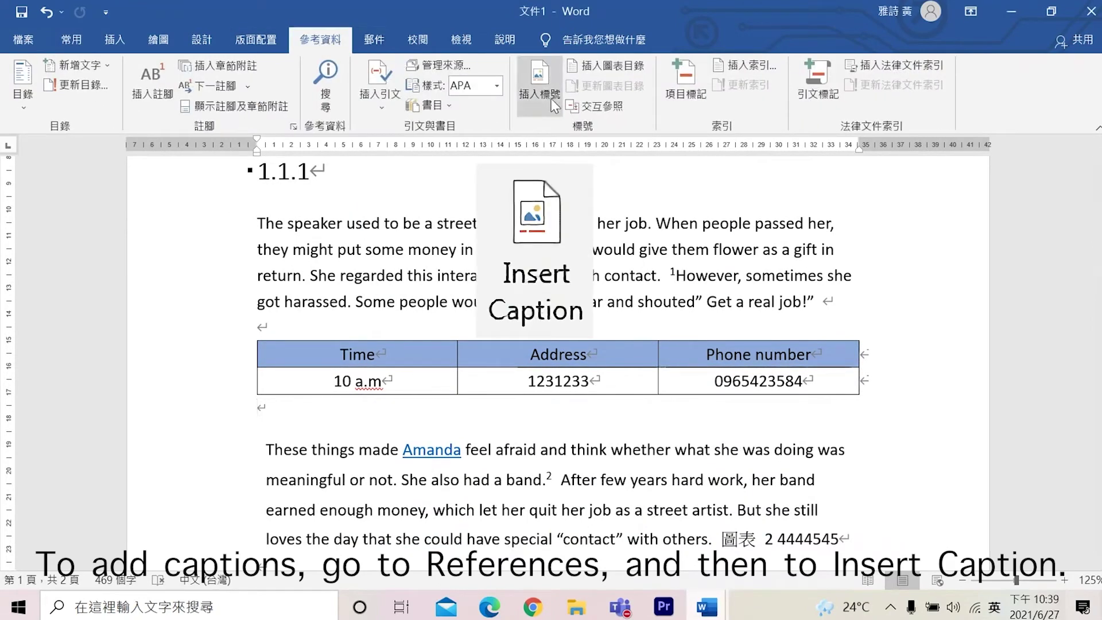
pyautogui.click(548, 97)
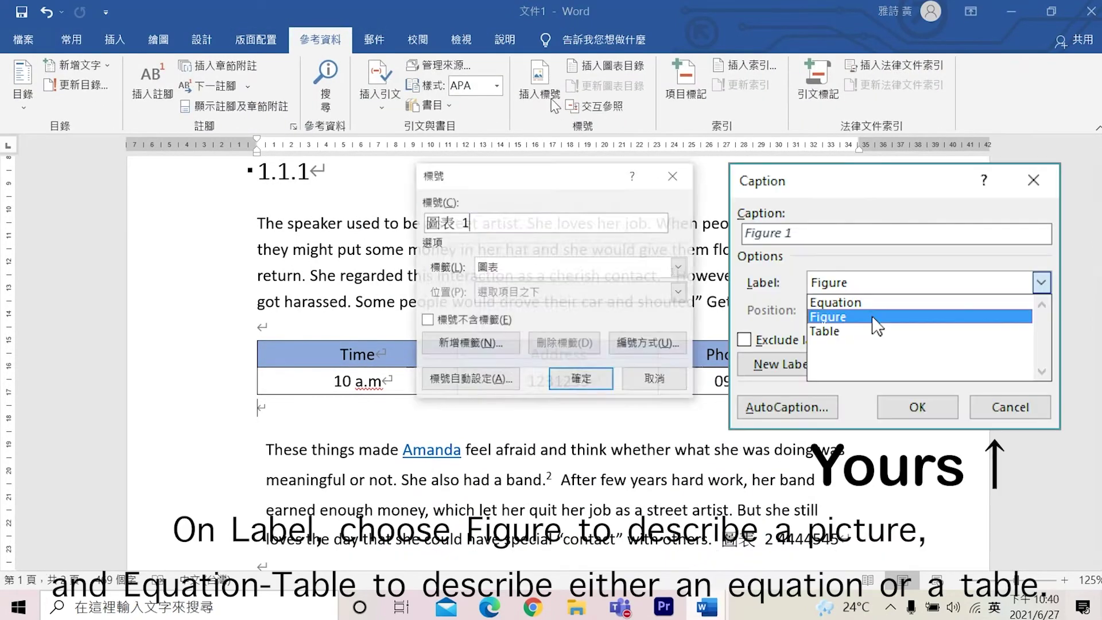
pyautogui.click(679, 266)
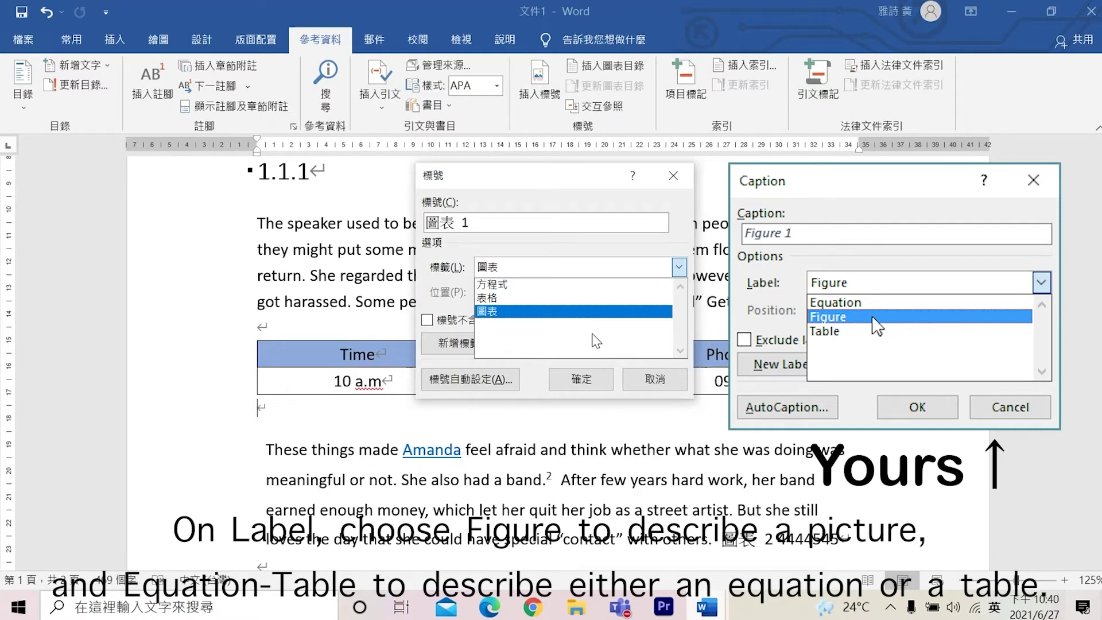
pyautogui.click(585, 320)
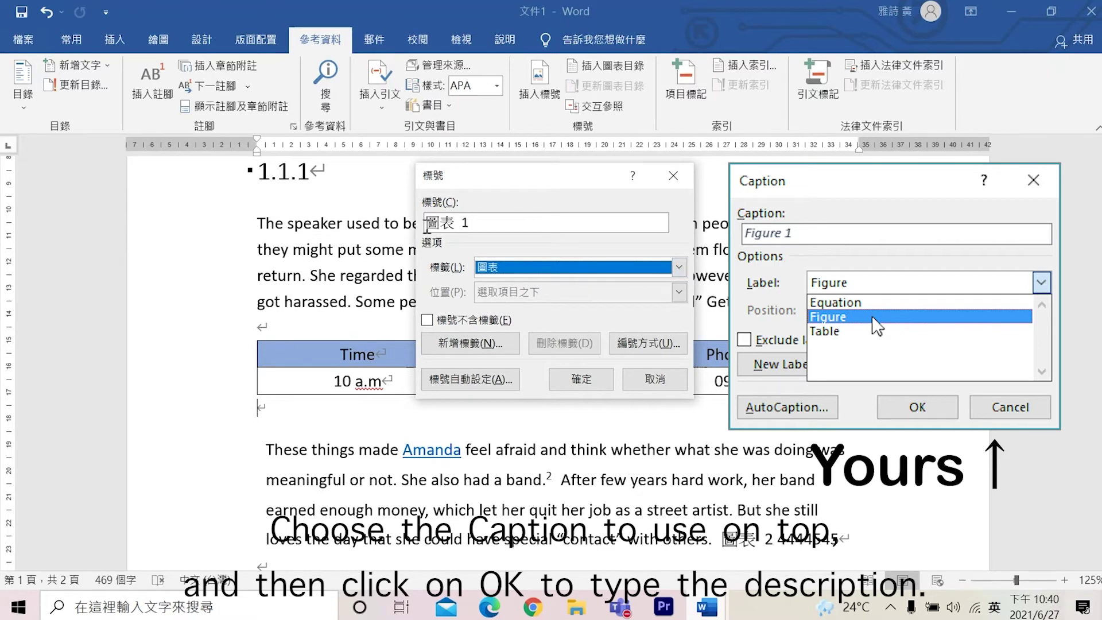
pyautogui.click(597, 381)
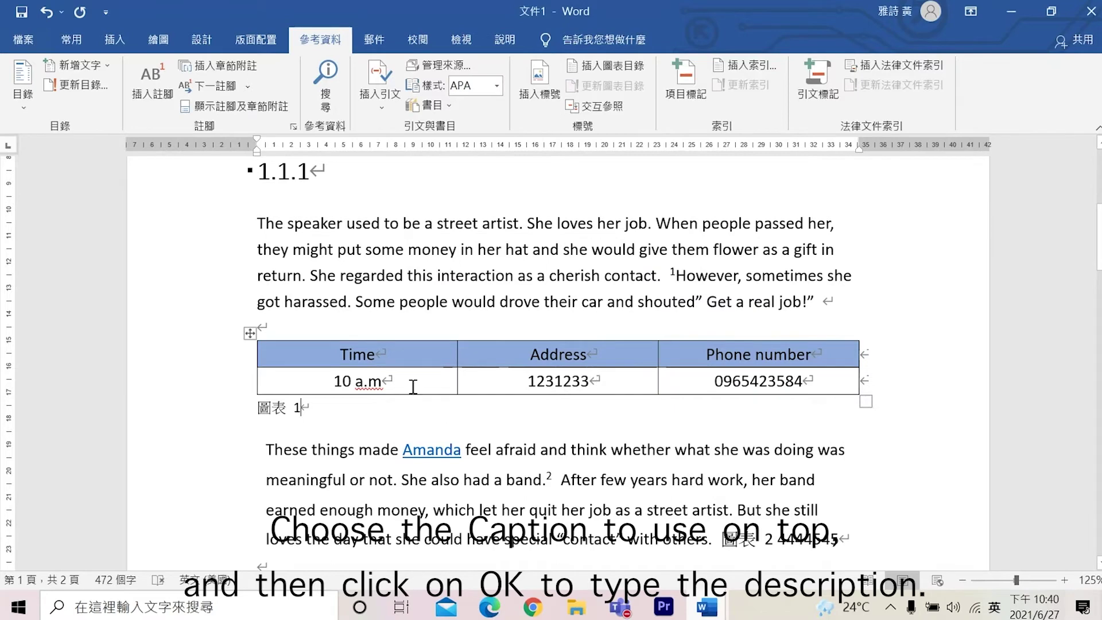
pyautogui.write('123')
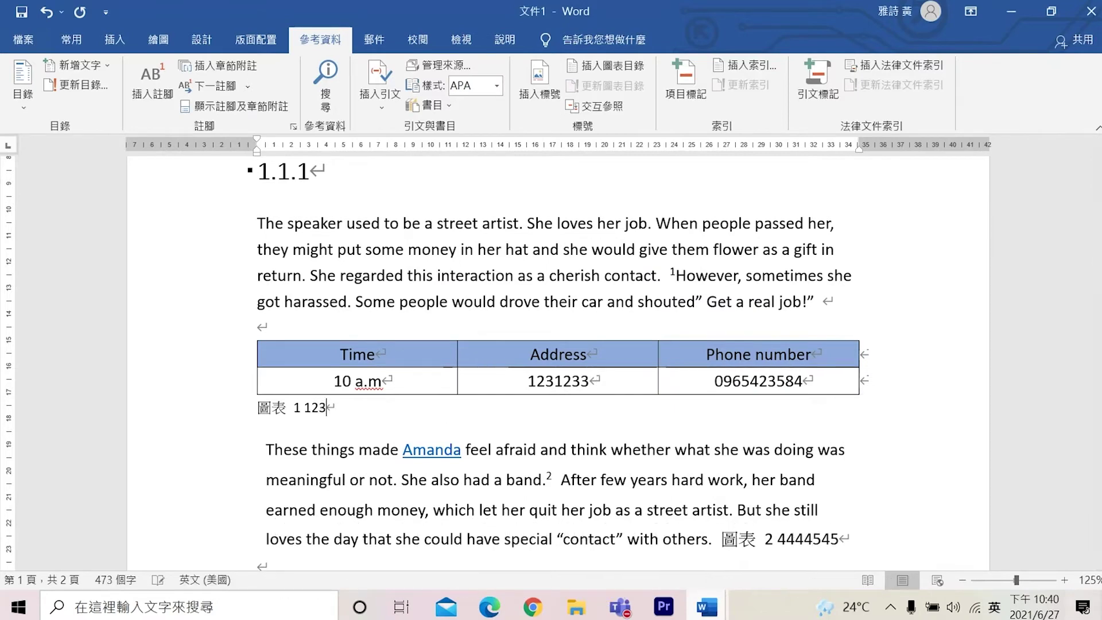
pyautogui.press('Return')
pyautogui.hotkey('ctrl', 'v')
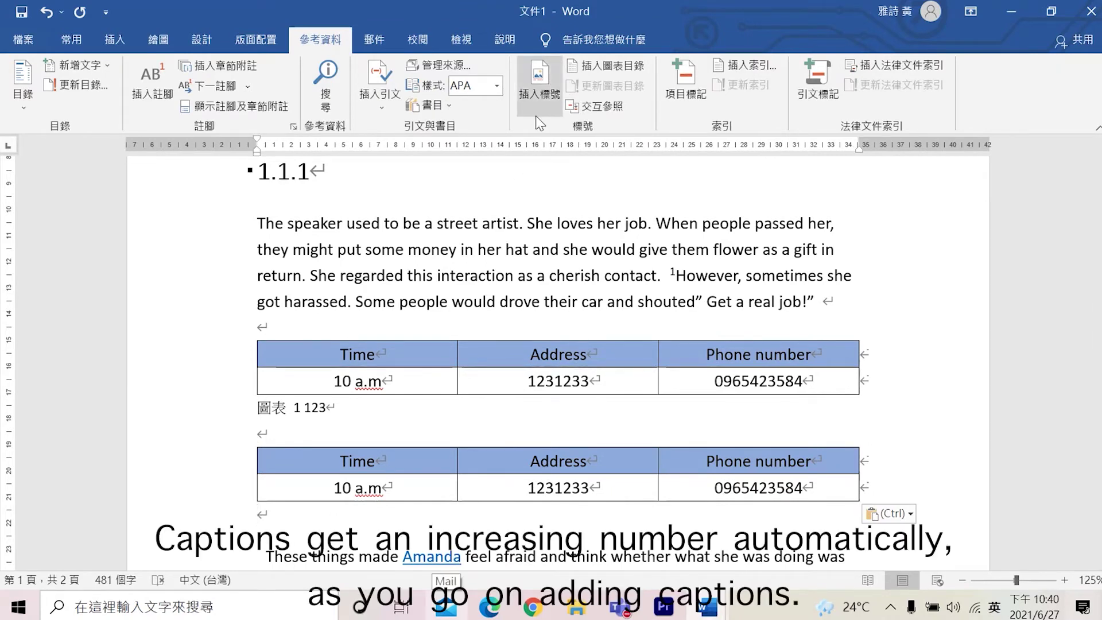
# Insert the caption '圖表 2 456' under the pasted second table
pyautogui.click(534, 88)
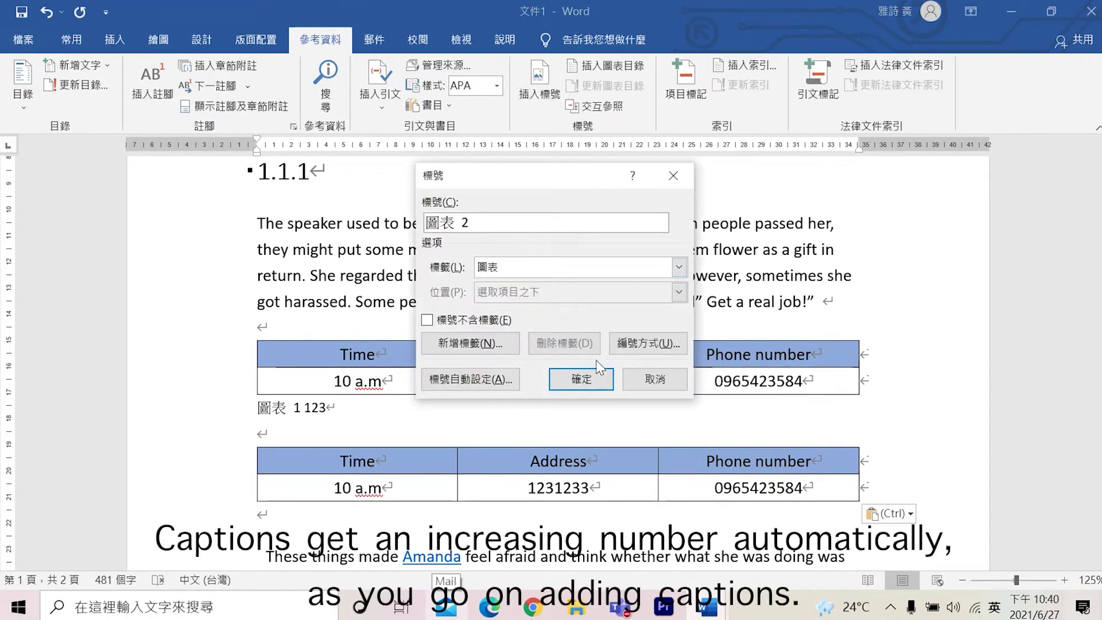
pyautogui.click(588, 381)
pyautogui.write('456')
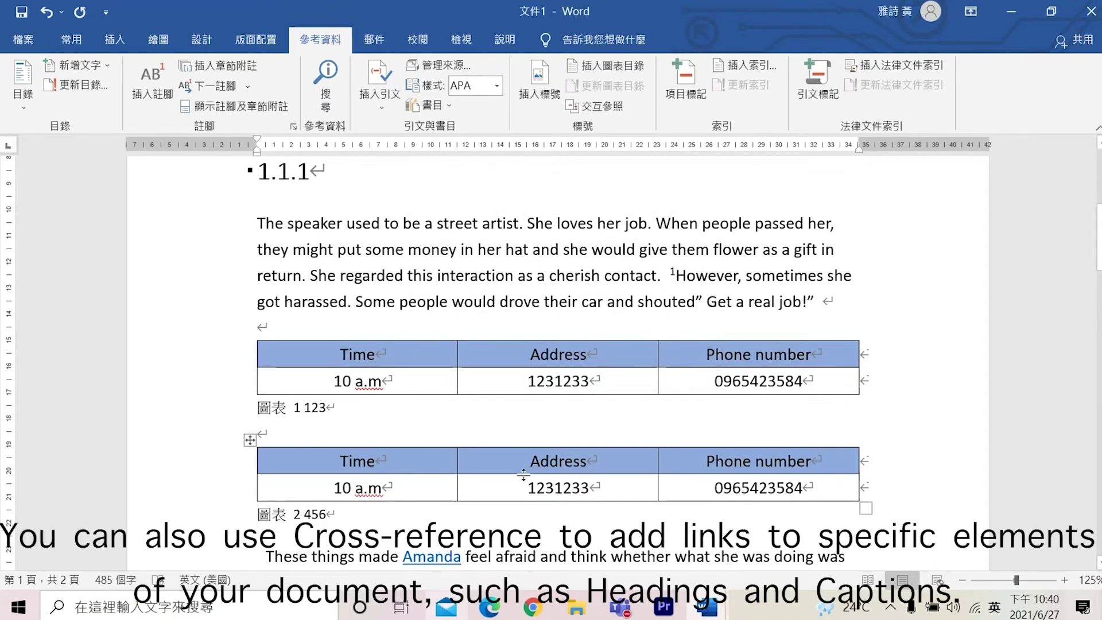
pyautogui.scroll(-5, 523, 474)
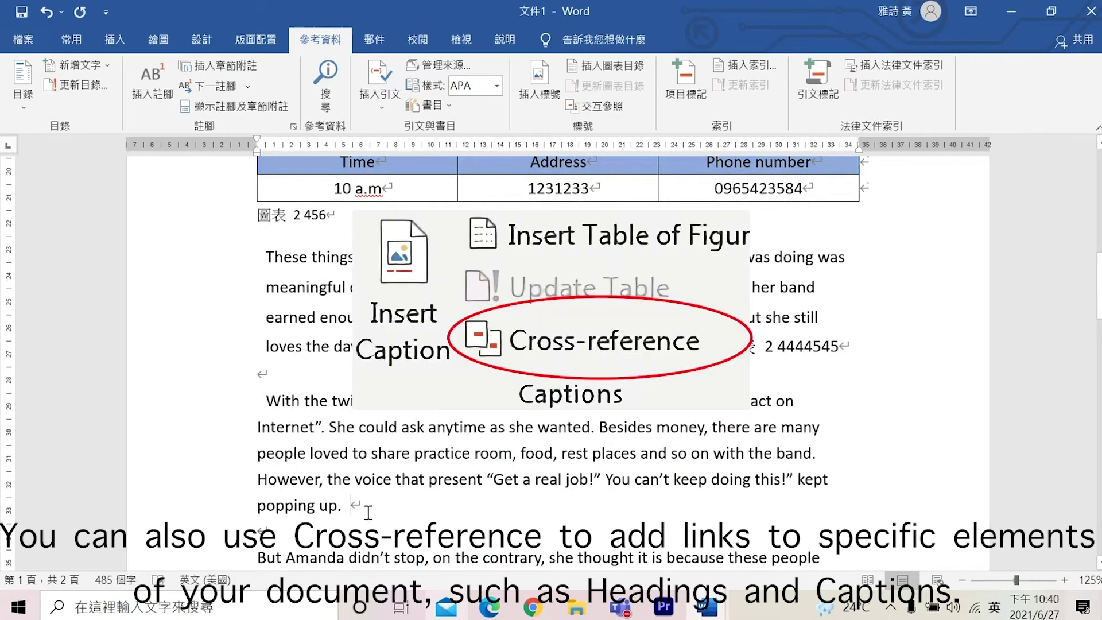
# Insert a cross-reference to '圖表 1 123' after 'popping up.' and follow it
pyautogui.click(597, 105)
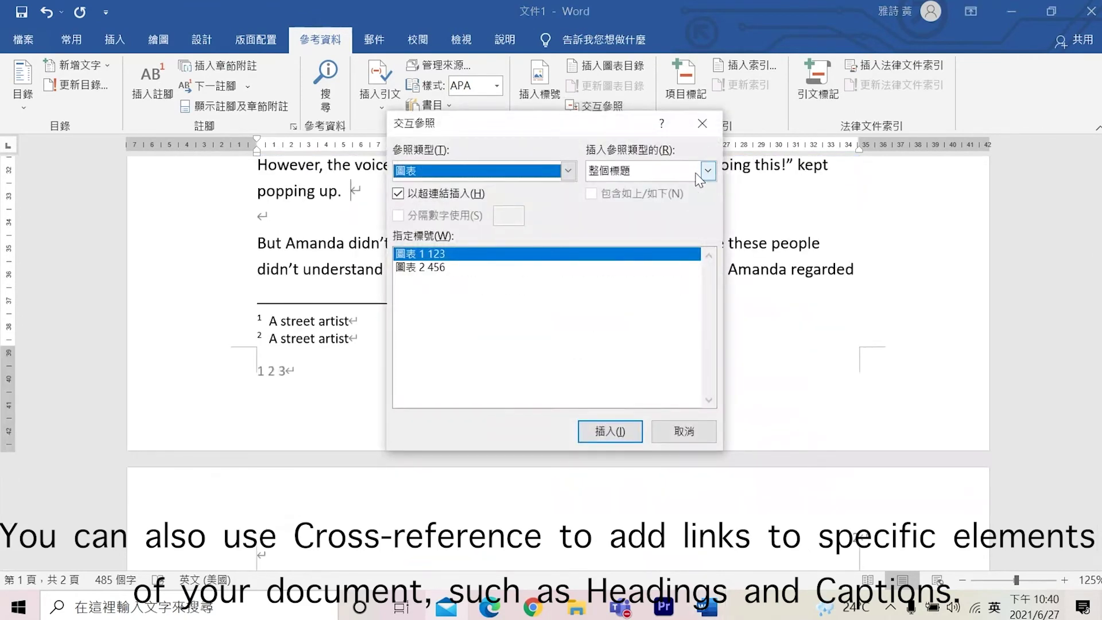
pyautogui.click(617, 431)
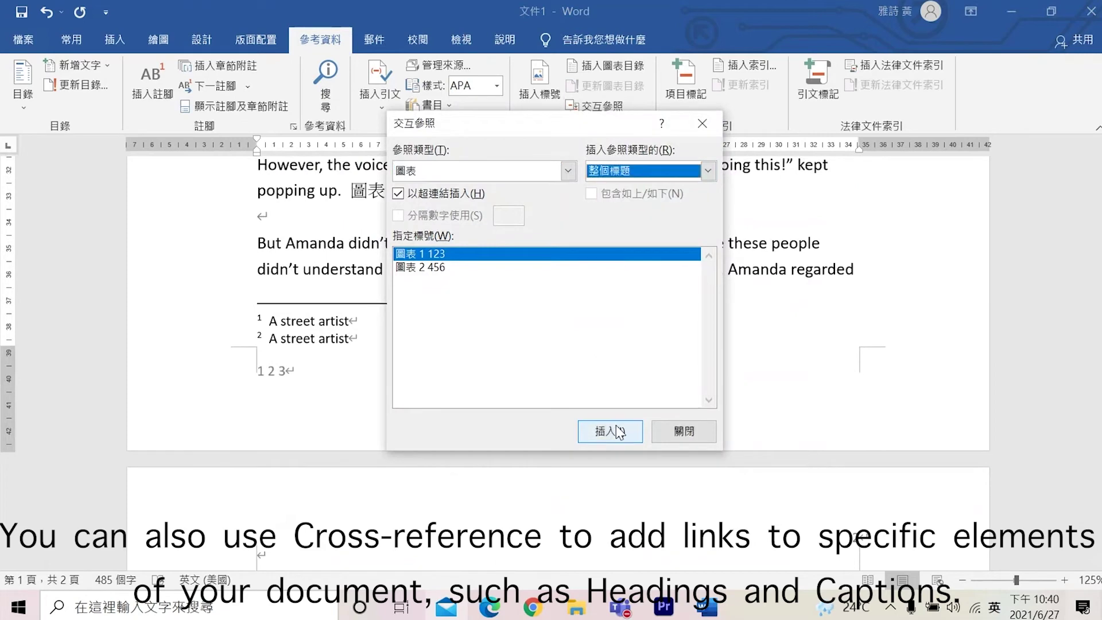
pyautogui.click(683, 431)
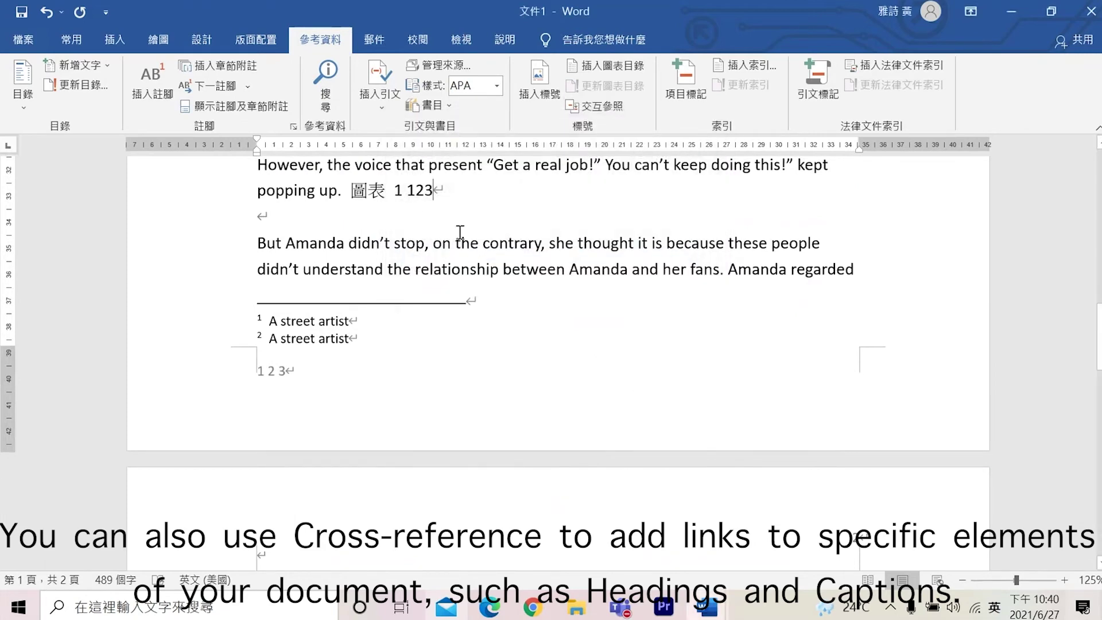
pyautogui.keyDown('ctrl'); pyautogui.click(424, 198); pyautogui.keyUp('ctrl')
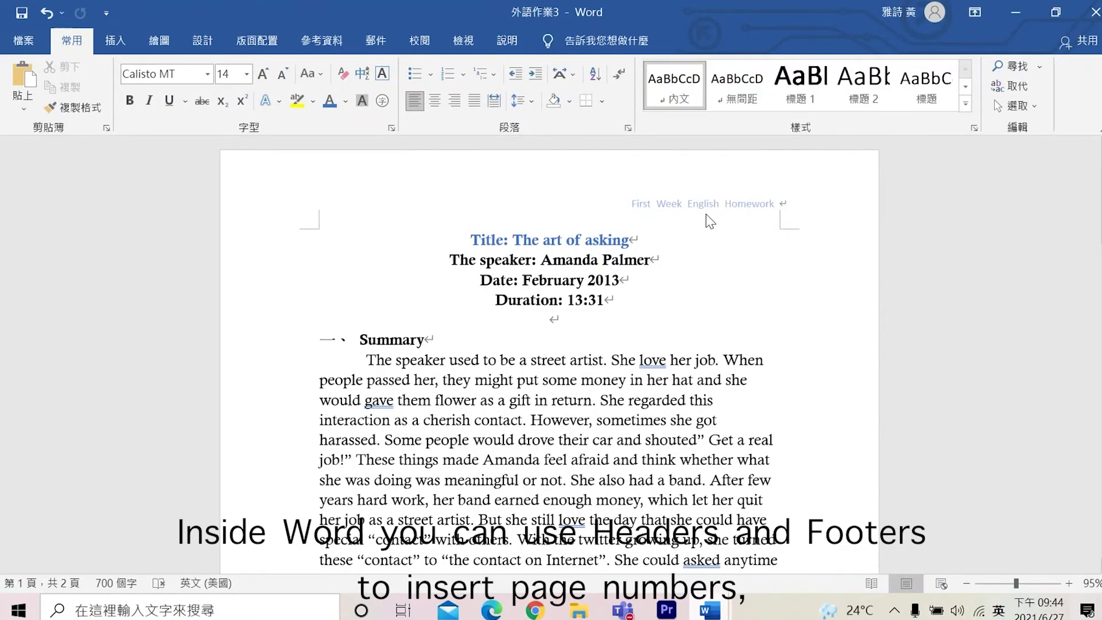
# Edit the homework document's page-1 footer and turn on the 尺規 (Ruler) from the 檢視 tab
pyautogui.scroll(-10, 710, 221)
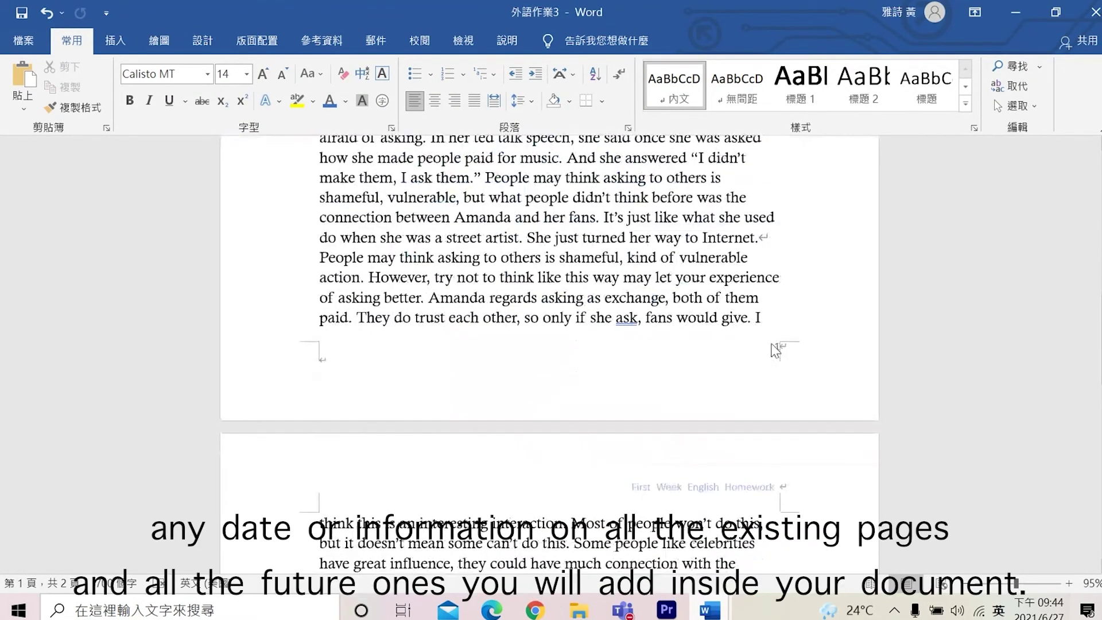
pyautogui.scroll(-1, 777, 348)
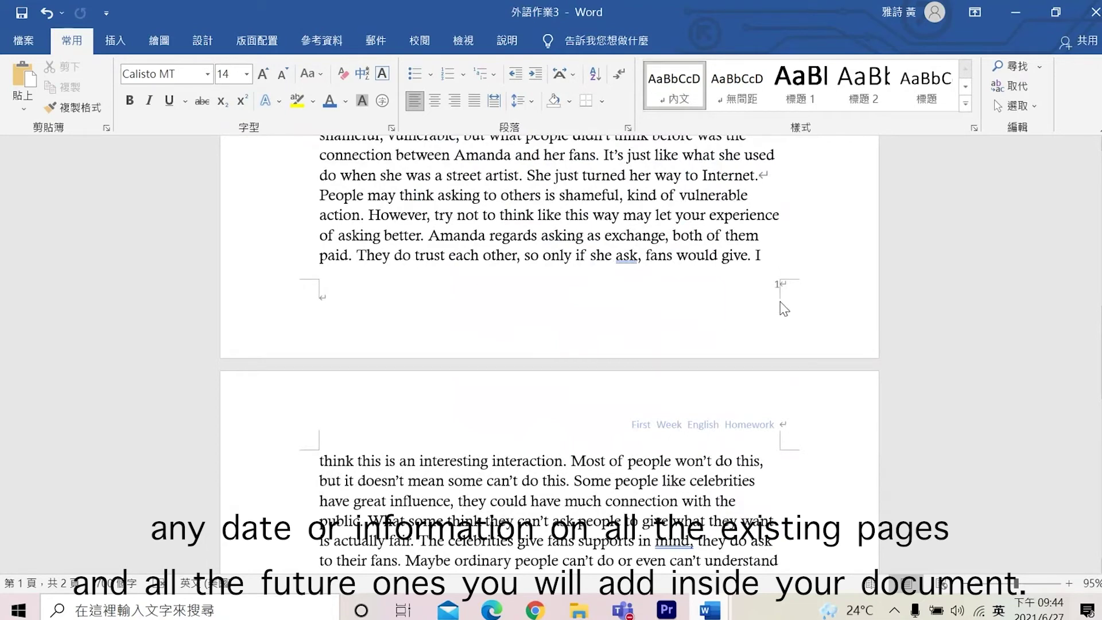
pyautogui.doubleClick(739, 307)
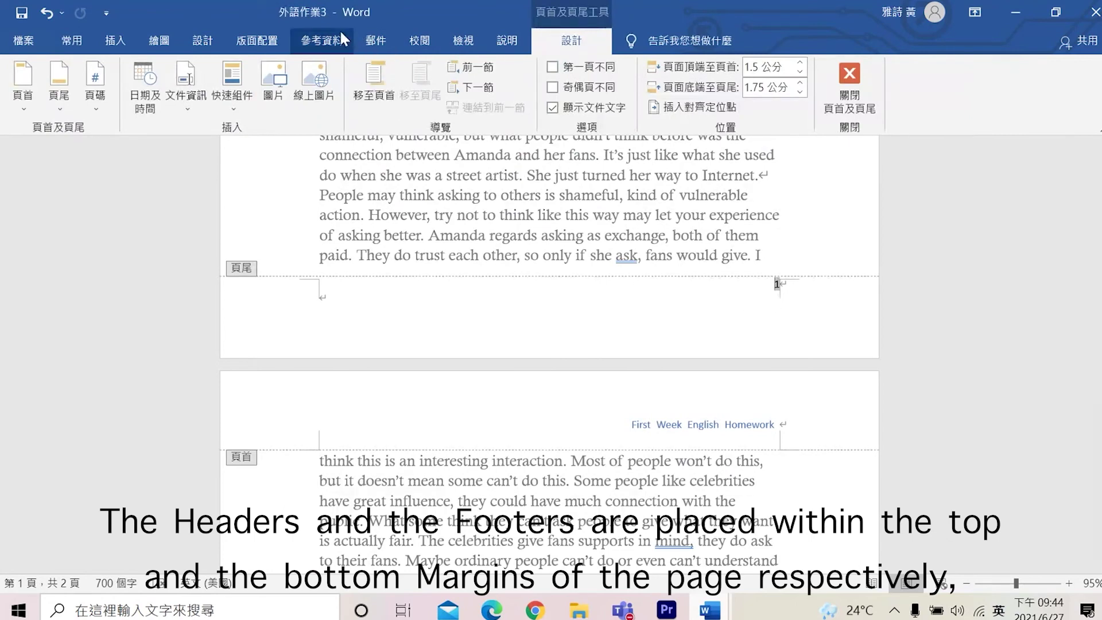
pyautogui.click(261, 39)
pyautogui.click(463, 42)
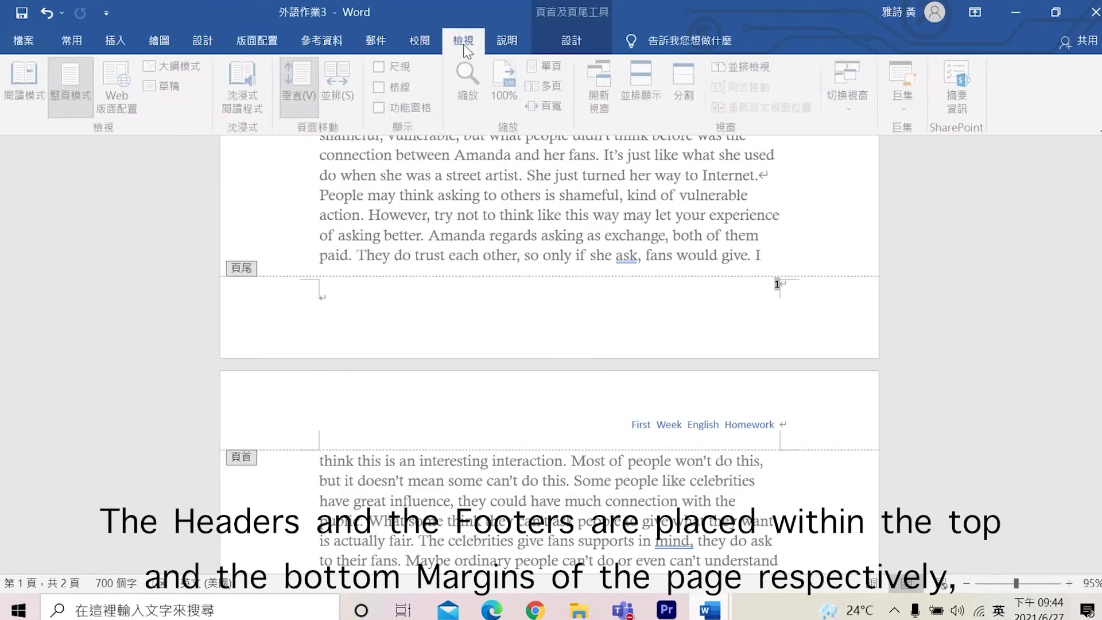
pyautogui.click(376, 66)
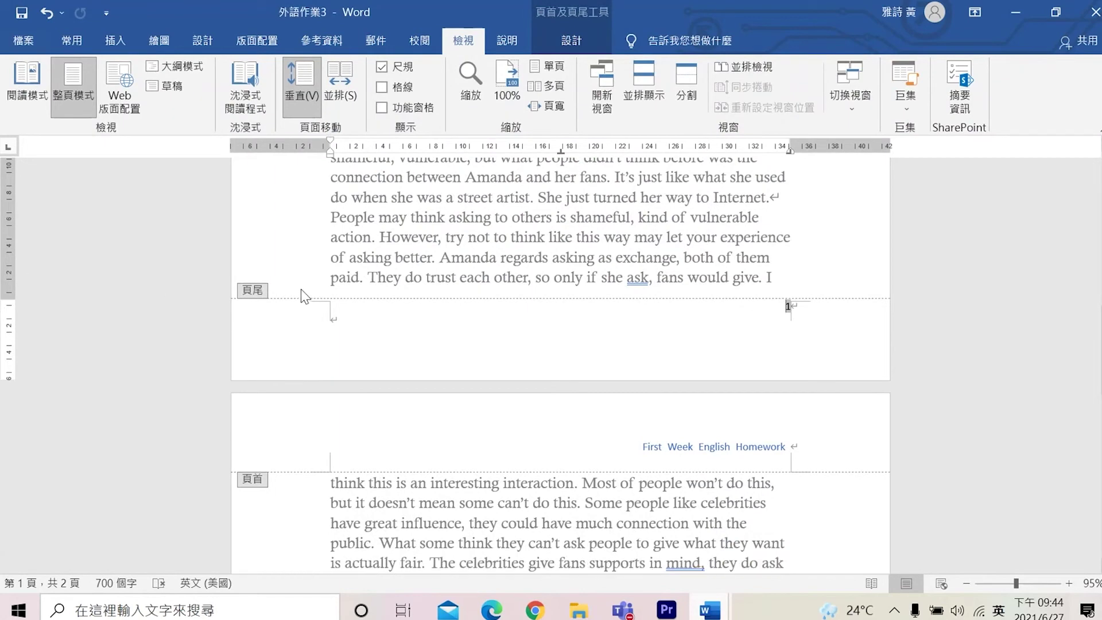
# Leave footer editing and switch to the 文件1 document window
pyautogui.click(332, 318)
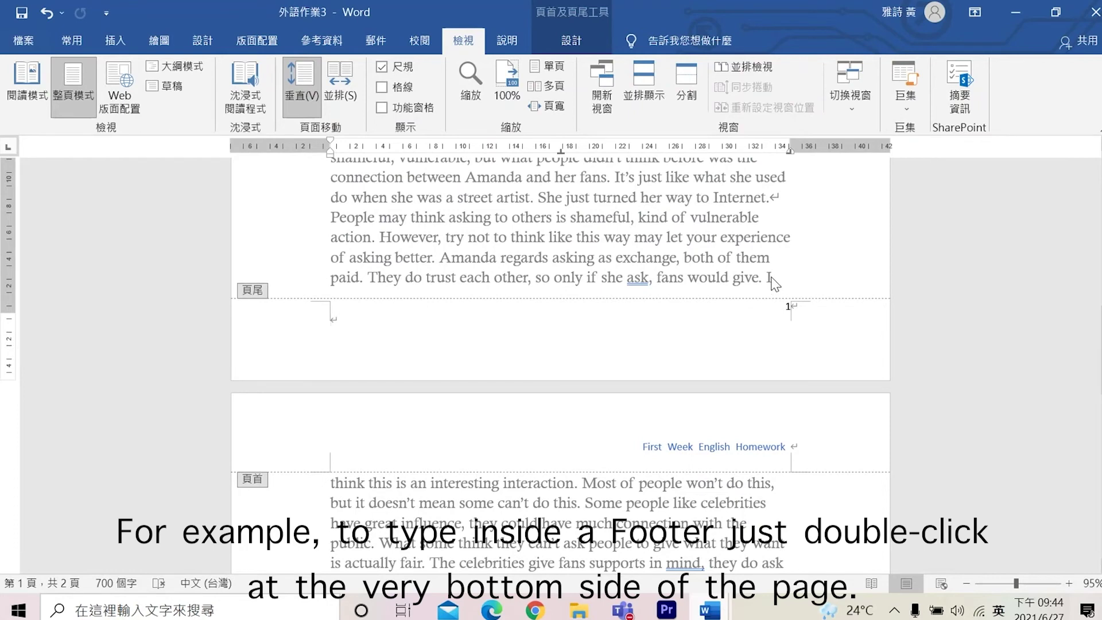
pyautogui.doubleClick(793, 276)
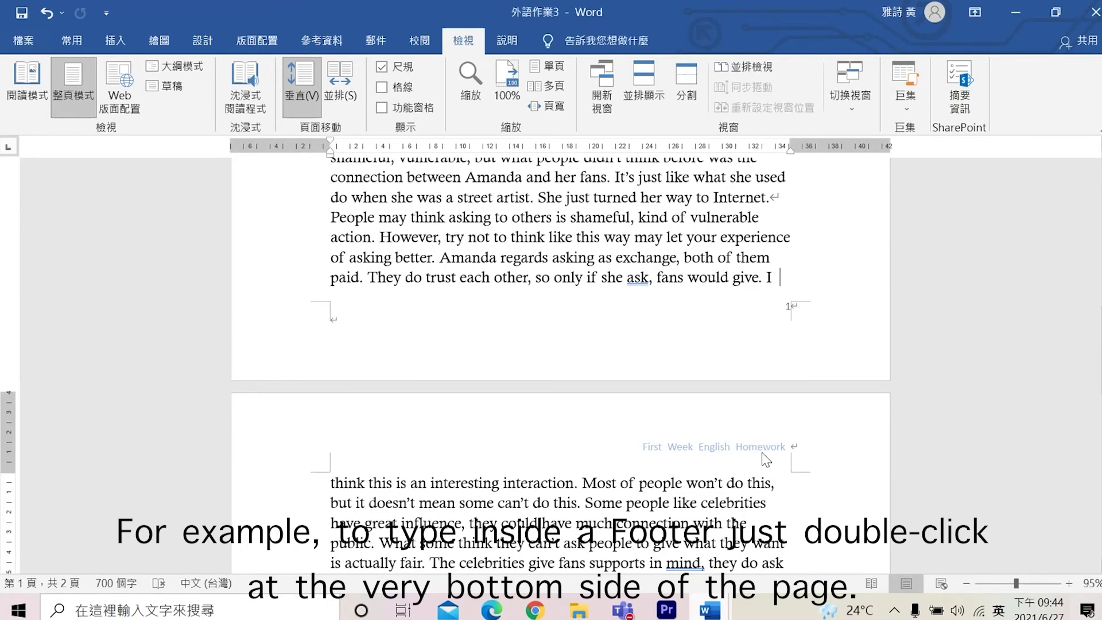
pyautogui.moveTo(710, 609)
pyautogui.click(670, 556)
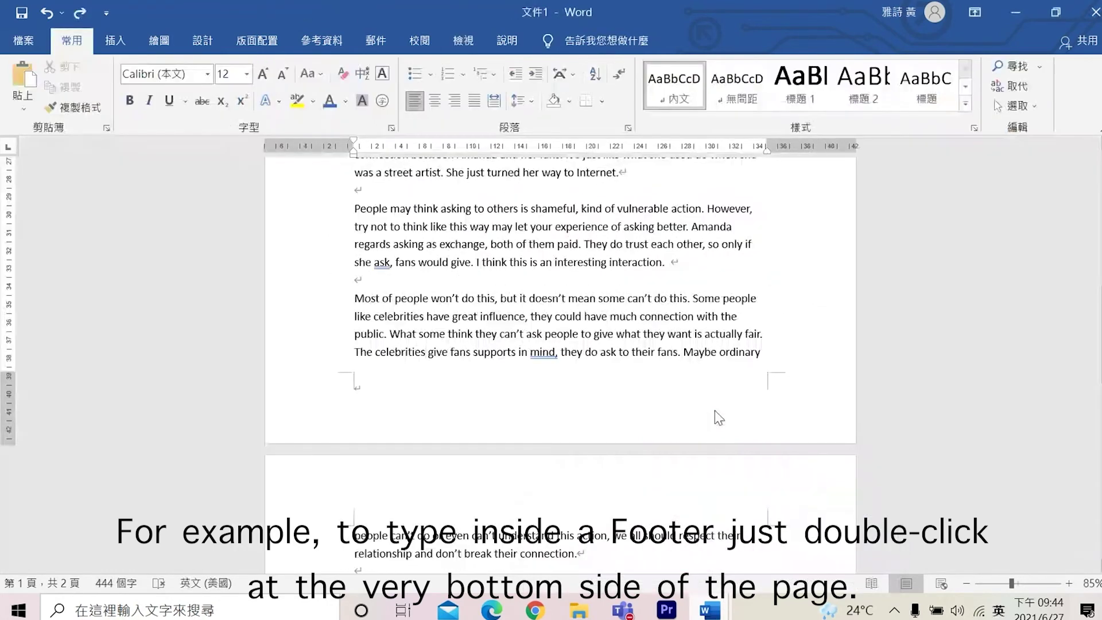
# Put page number 1 at the right side of 文件1's first-page header using 頁碼
pyautogui.doubleClick(714, 411)
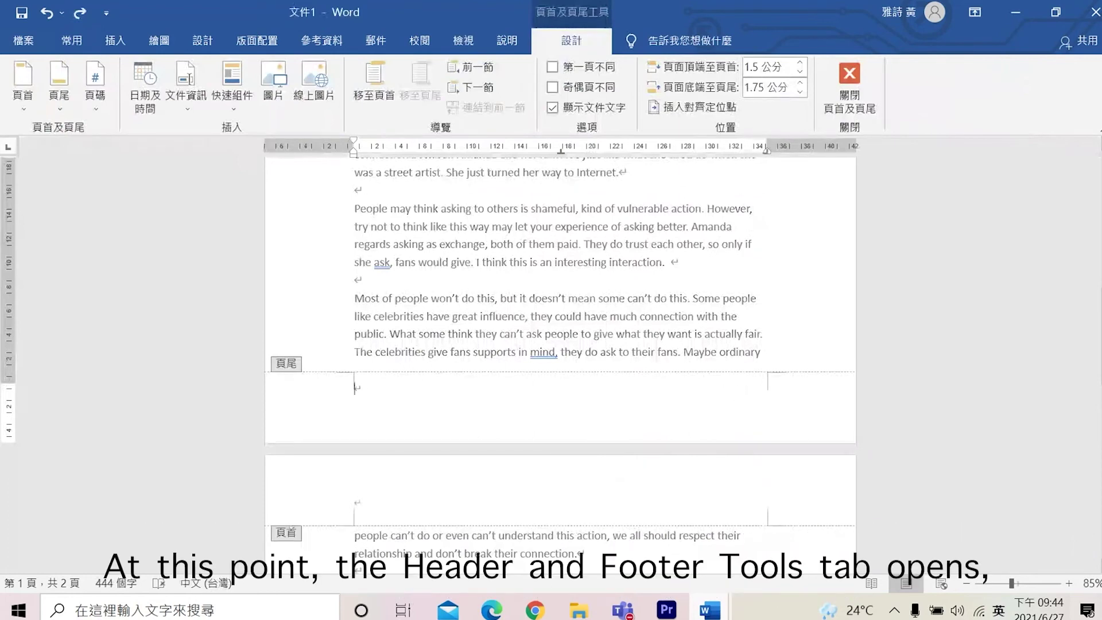
pyautogui.write('1 2 3')
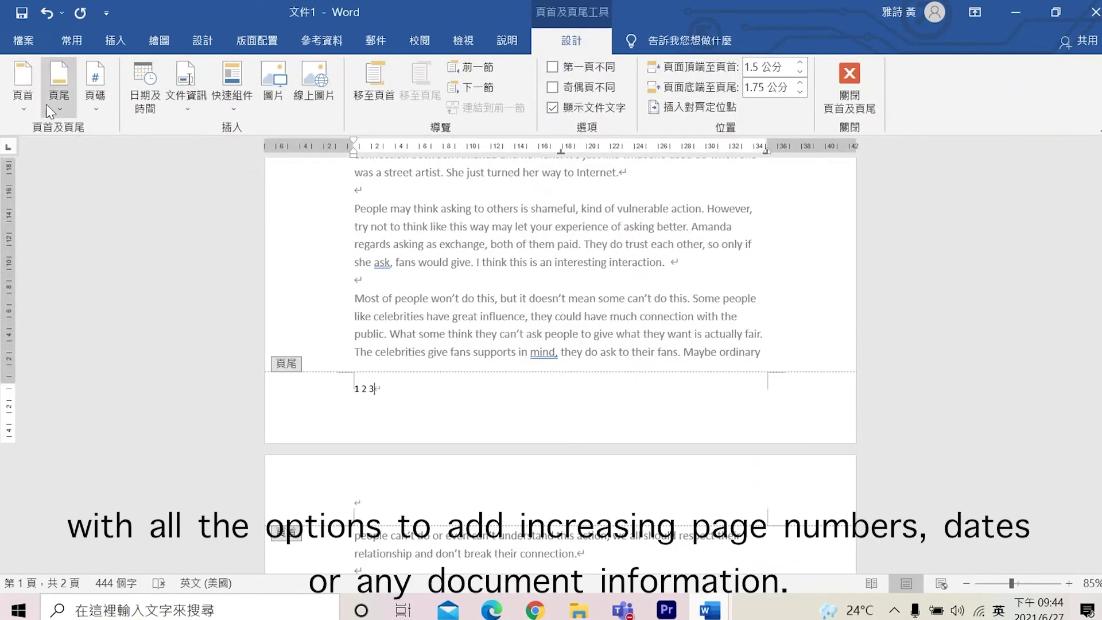
pyautogui.click(29, 102)
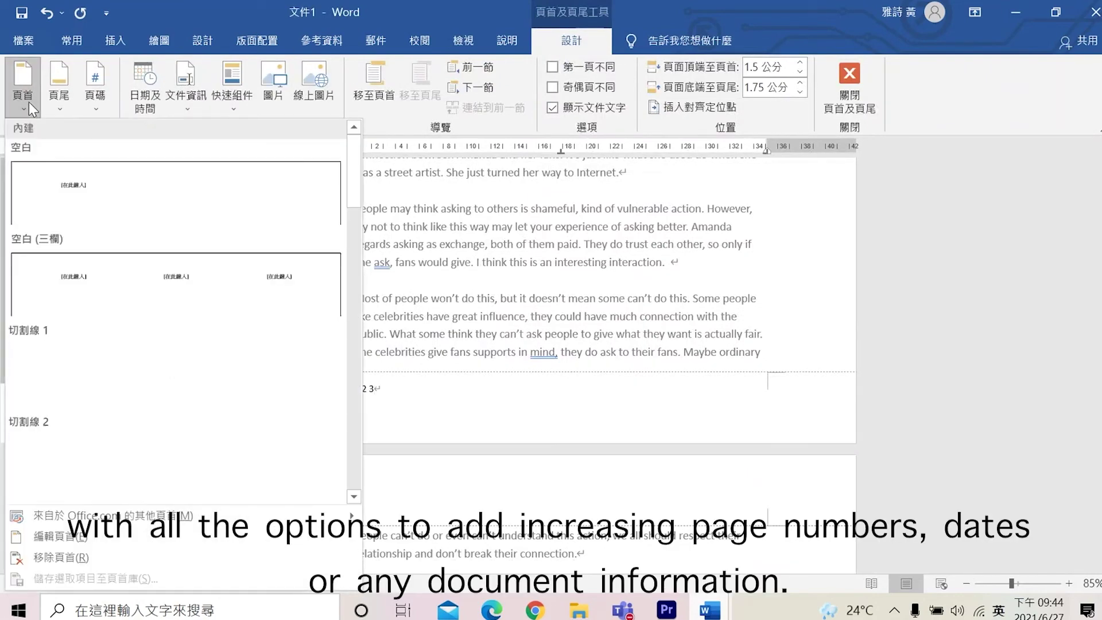
pyautogui.click(58, 103)
pyautogui.click(94, 97)
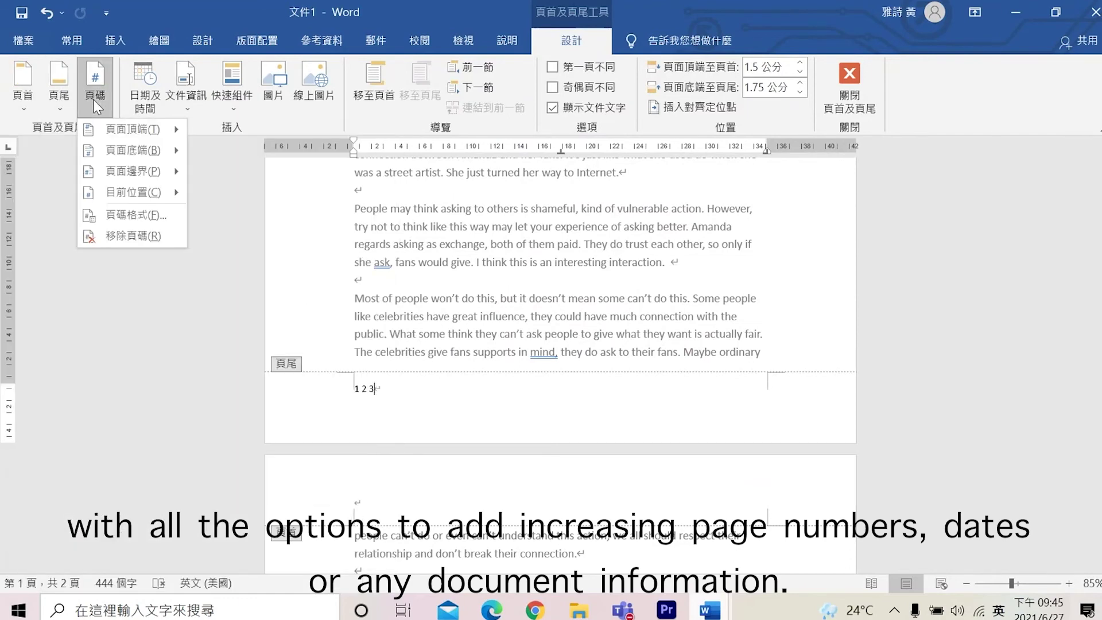
pyautogui.click(400, 383)
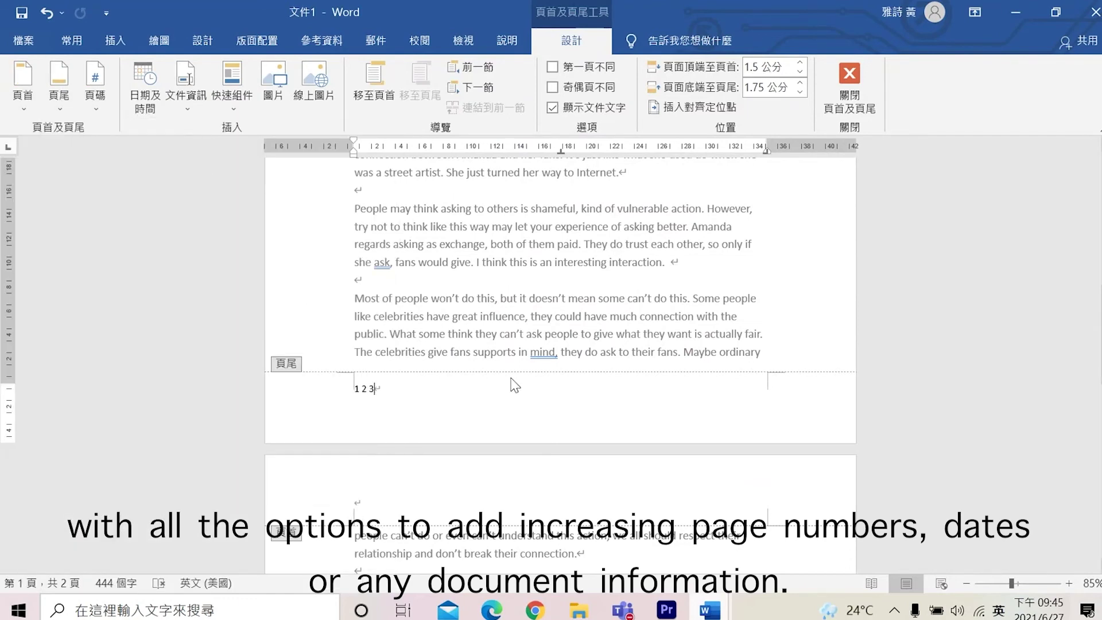
pyautogui.click(96, 92)
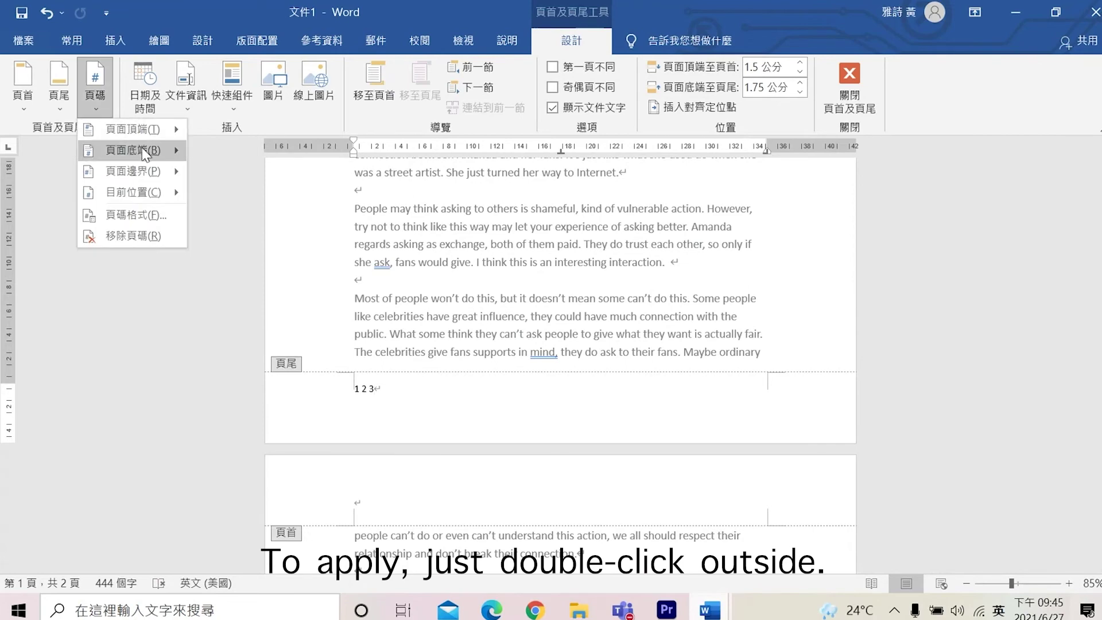
pyautogui.press('Escape')
pyautogui.press('Escape')
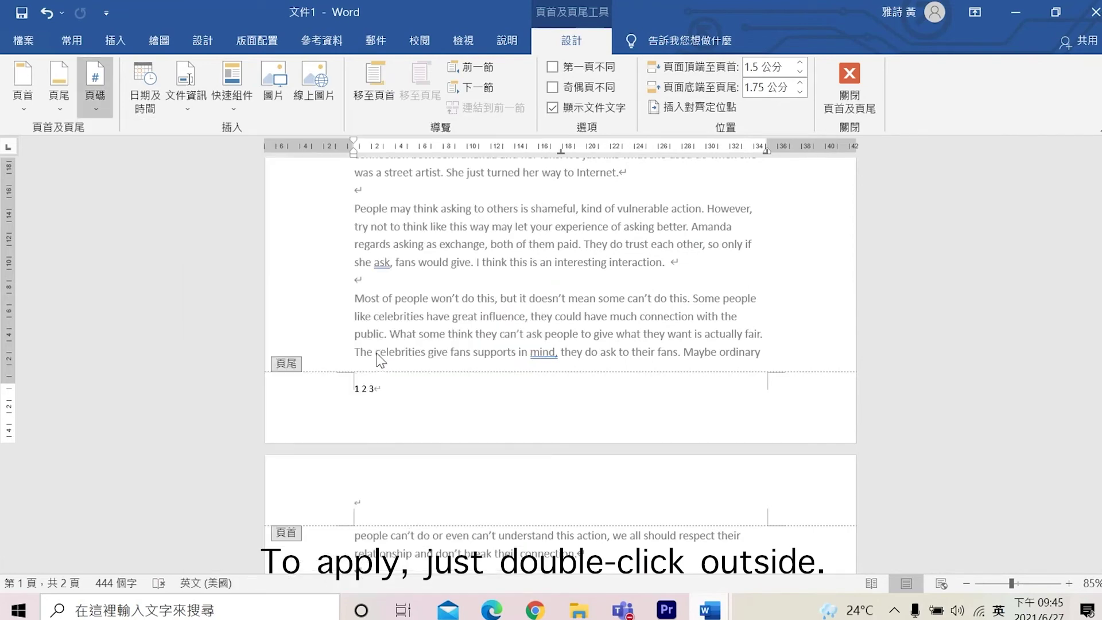
pyautogui.hotkey('ctrl', 'z')
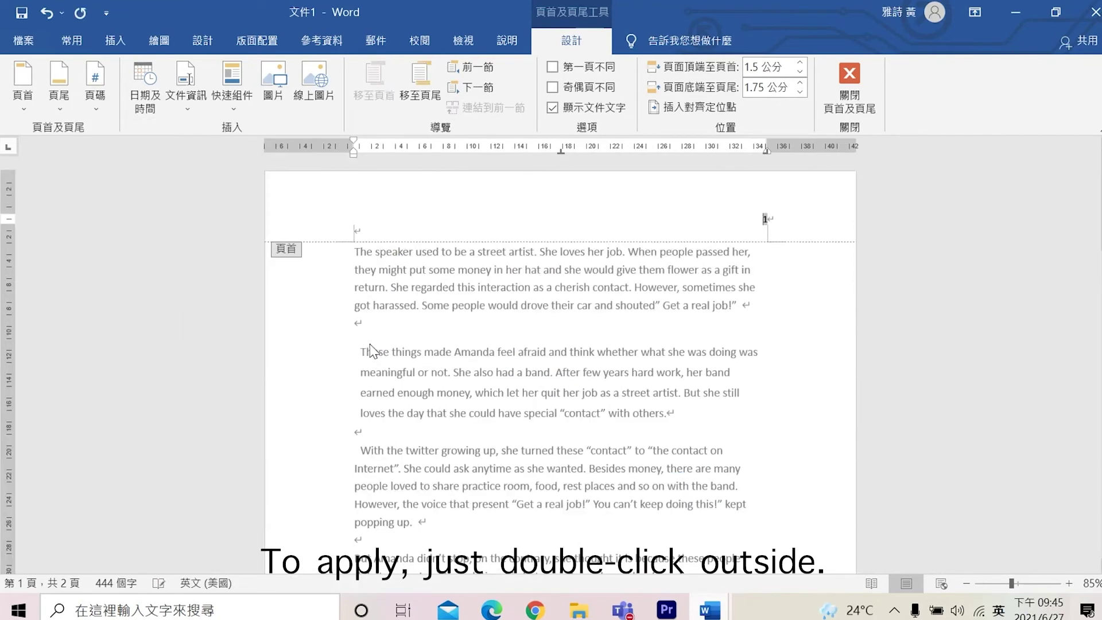
# Close the header, reopen it to check page number 1 at top right, then exit again
pyautogui.doubleClick(836, 336)
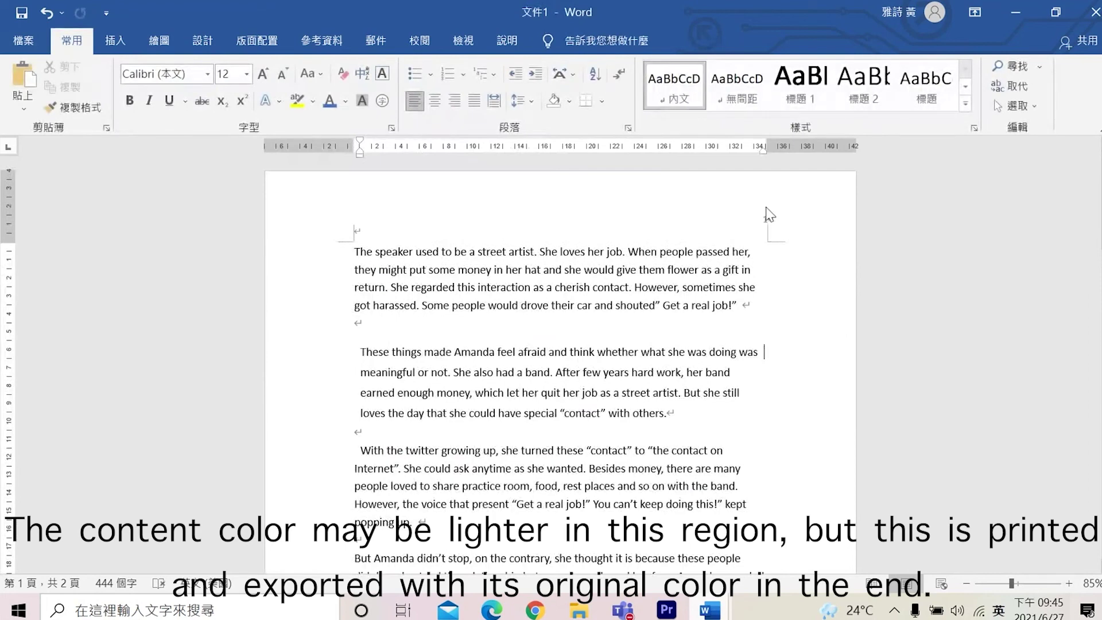
pyautogui.doubleClick(779, 225)
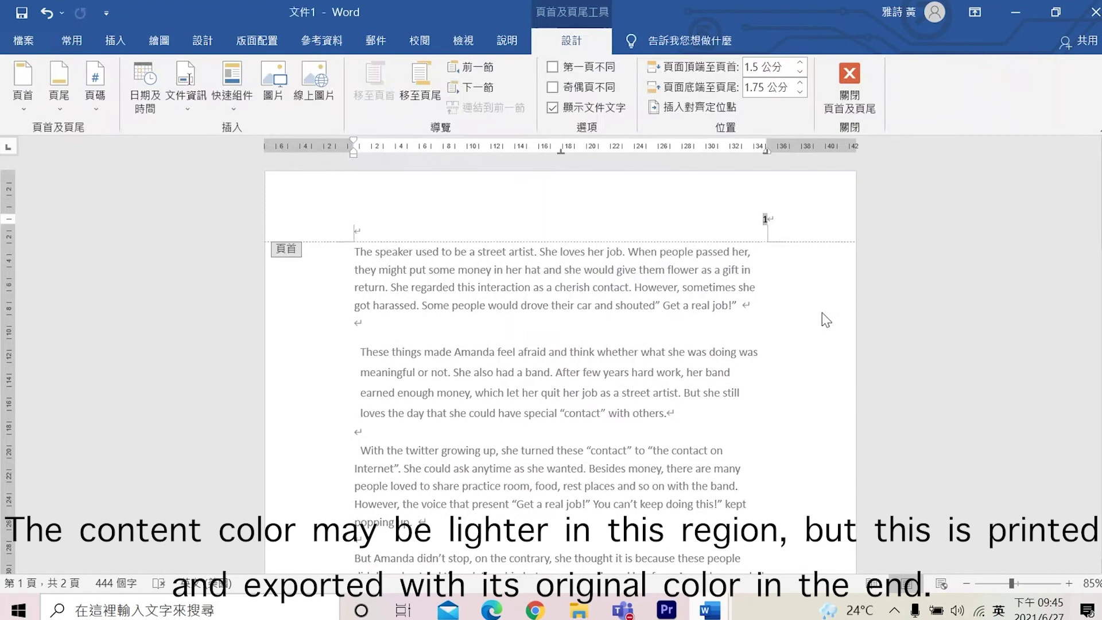
pyautogui.doubleClick(823, 315)
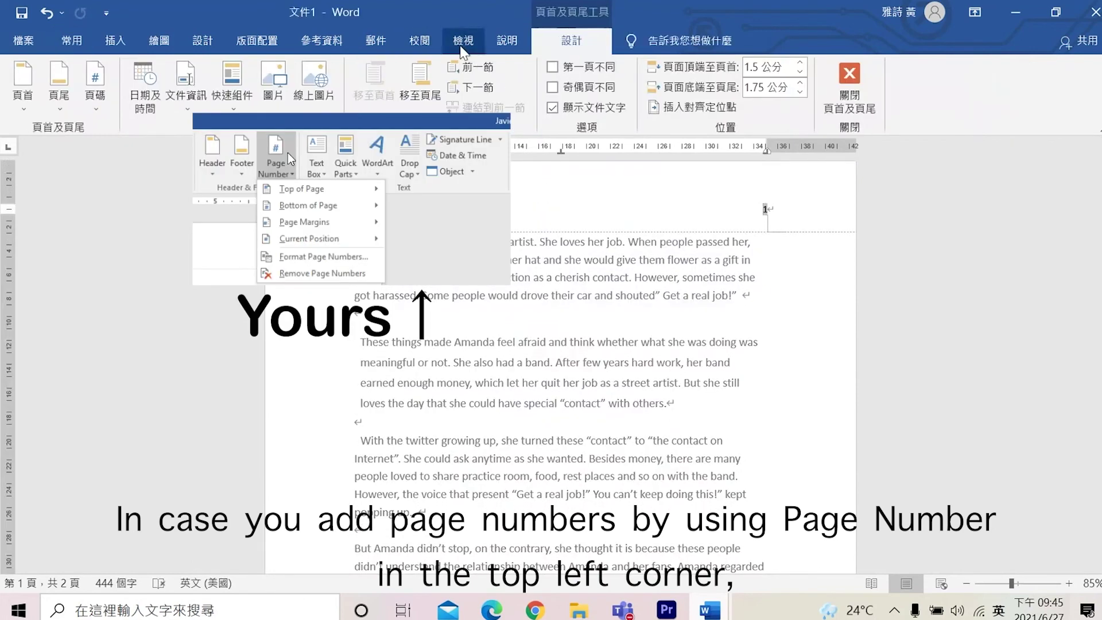
pyautogui.click(88, 110)
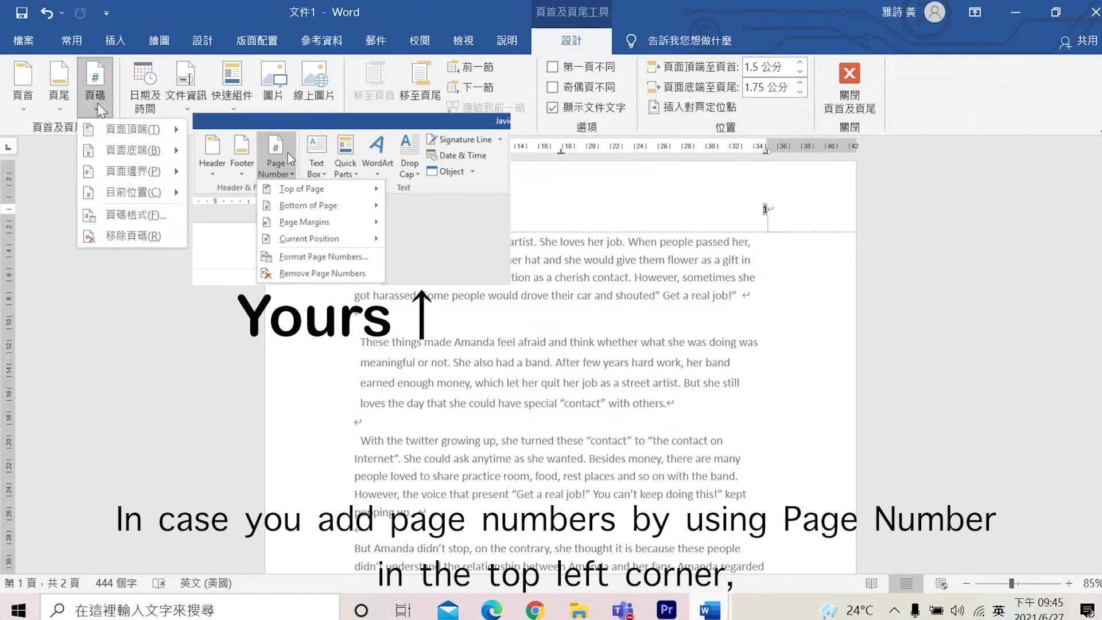
pyautogui.moveTo(132, 150)
pyautogui.press('Escape')
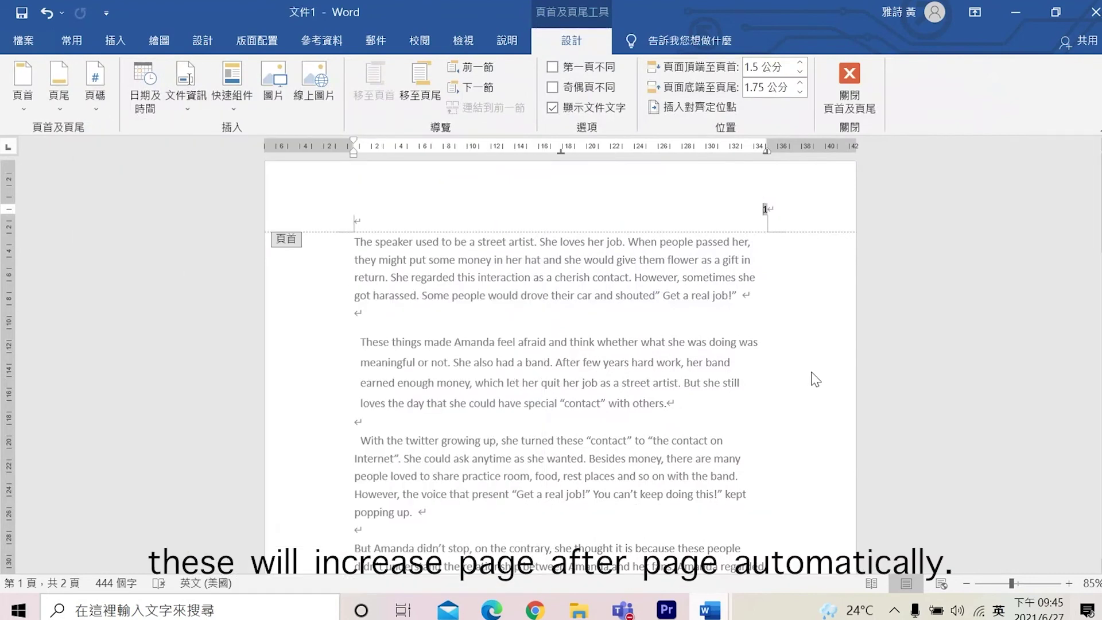
pyautogui.press('Escape')
pyautogui.scroll(-10, 812, 373)
pyautogui.scroll(-5, 812, 372)
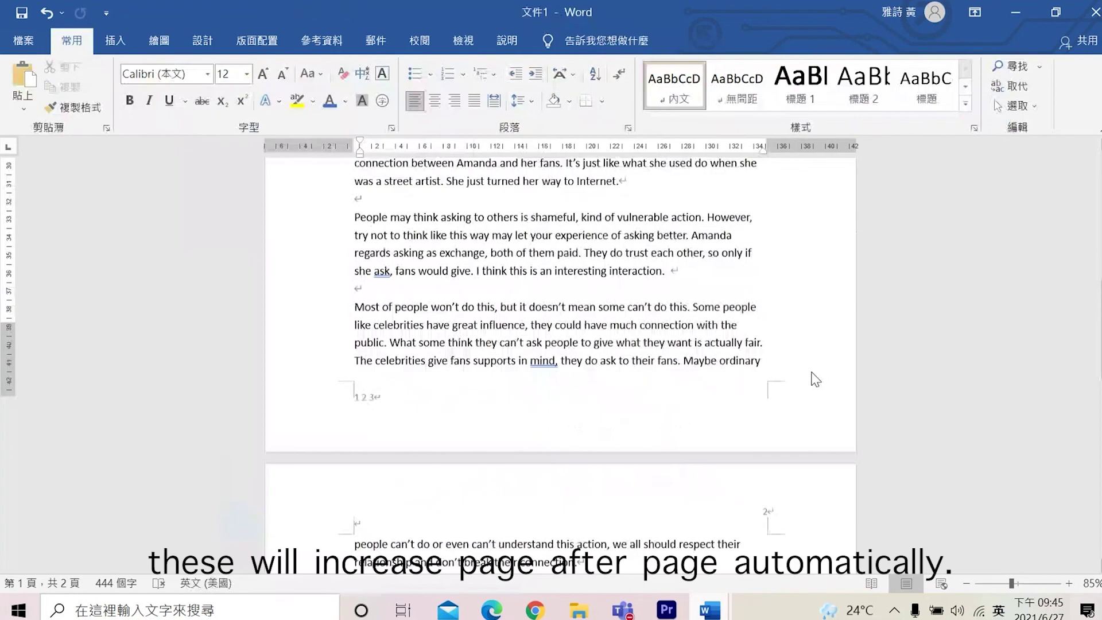